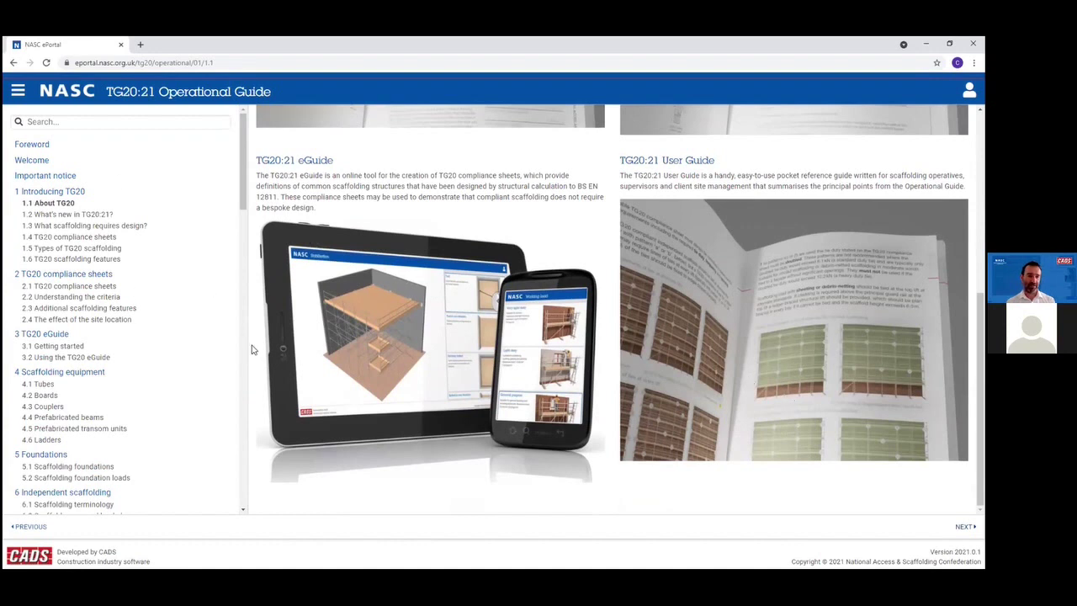
# Step: Open section 19.3, Changes from TG20:13, in the appendix of the Operational Guide
pyautogui.moveTo(242, 202); pyautogui.dragTo(246, 479)
pyautogui.scroll(-5, 149, 466)
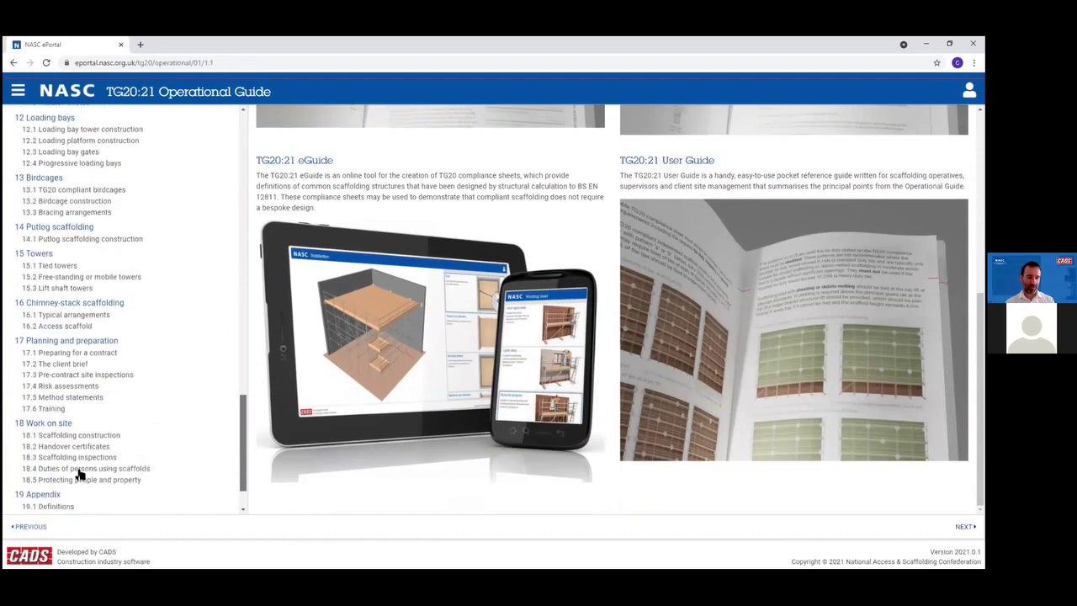
pyautogui.click(148, 472)
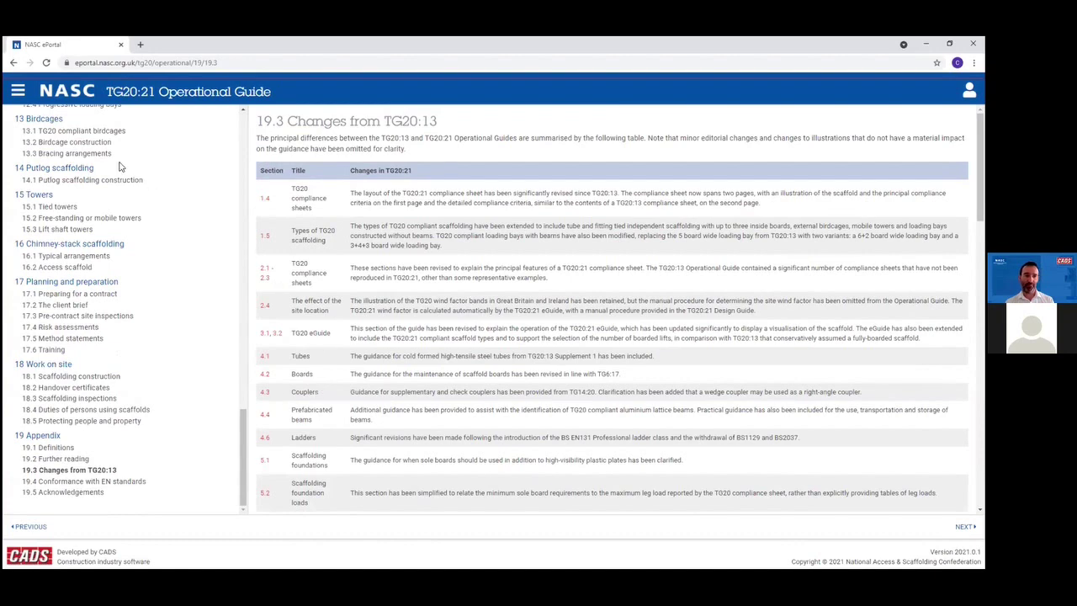
# Step: Open the TG20:21 Design Guide from the ePortal home page and view section 2.1.2, Duty of tied independent scaffolds, including Table 2.1
pyautogui.click(74, 95)
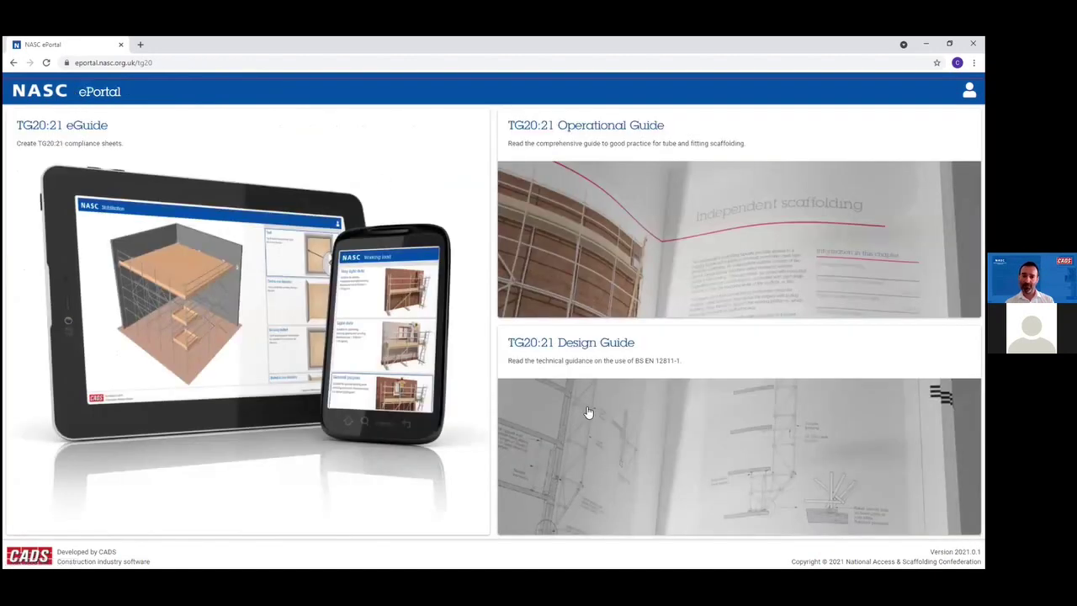
pyautogui.click(589, 410)
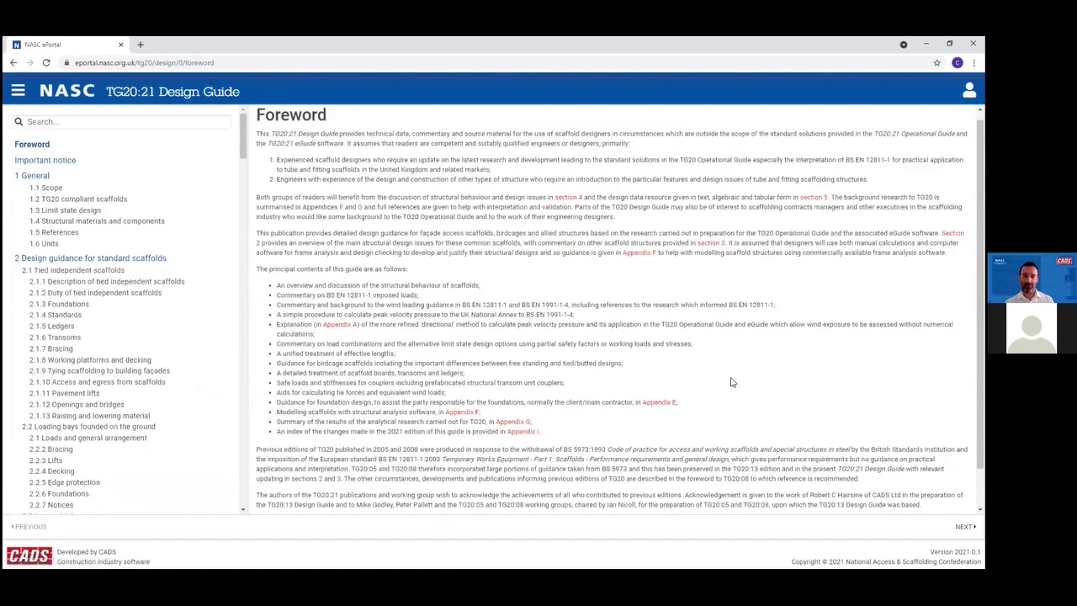
pyautogui.scroll(-3, 734, 383)
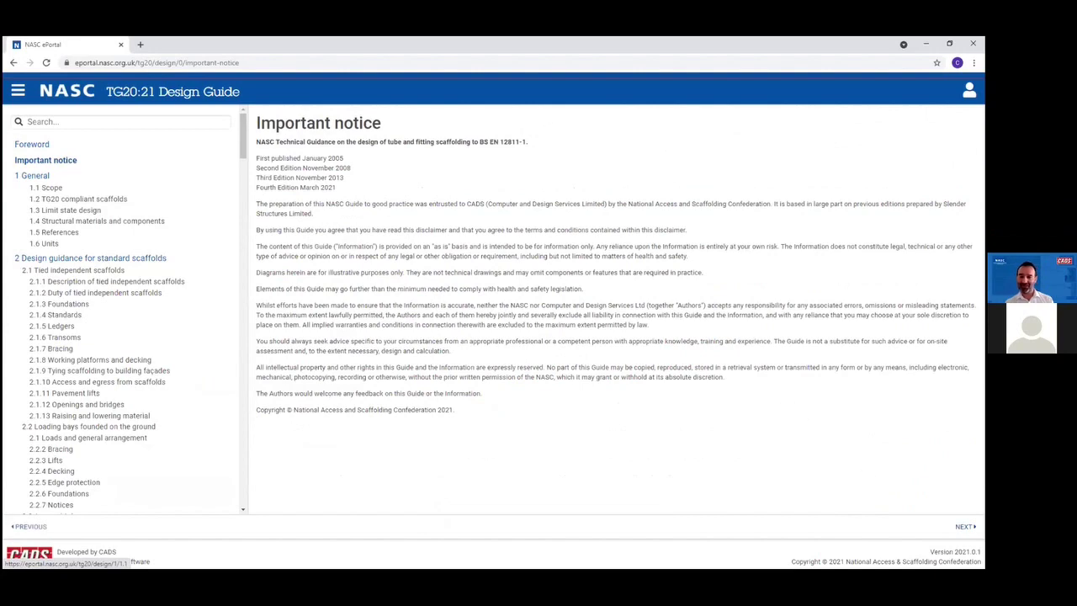
pyautogui.scroll(-3, 608, 380)
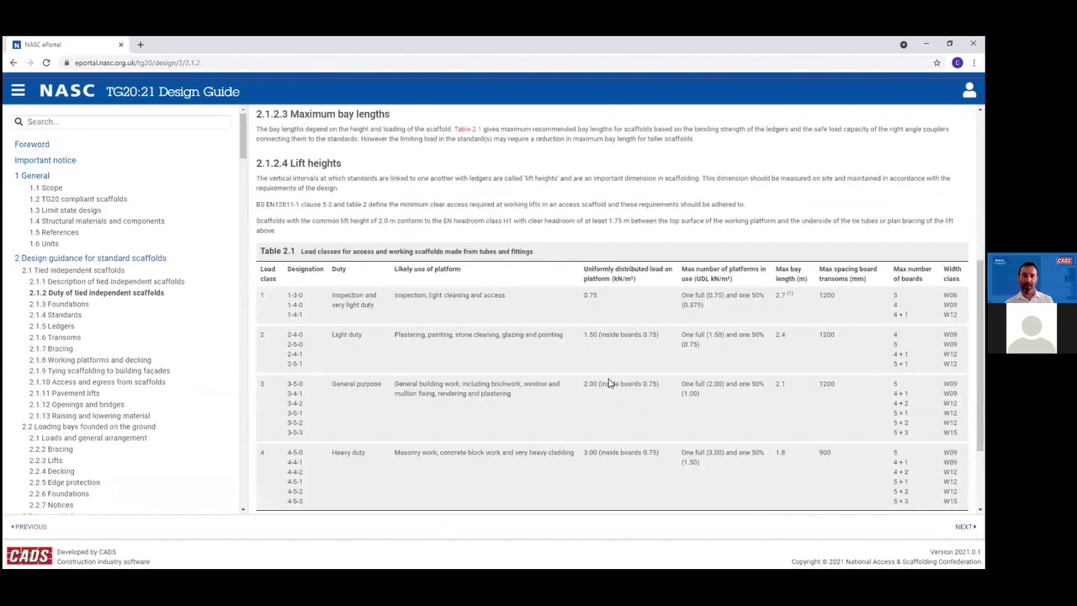
pyautogui.scroll(-3, 589, 378)
# Step: Open Appendix I, Index of changes, at the end of the Design Guide and review the listed section changes
pyautogui.moveTo(242, 144); pyautogui.dragTo(260, 498)
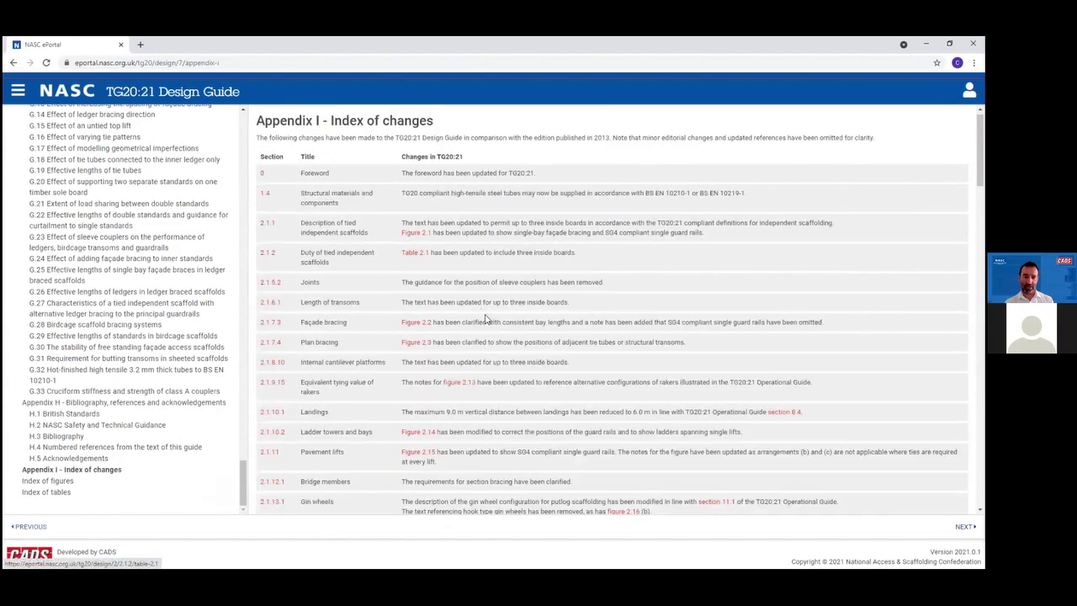
pyautogui.scroll(-1, 485, 318)
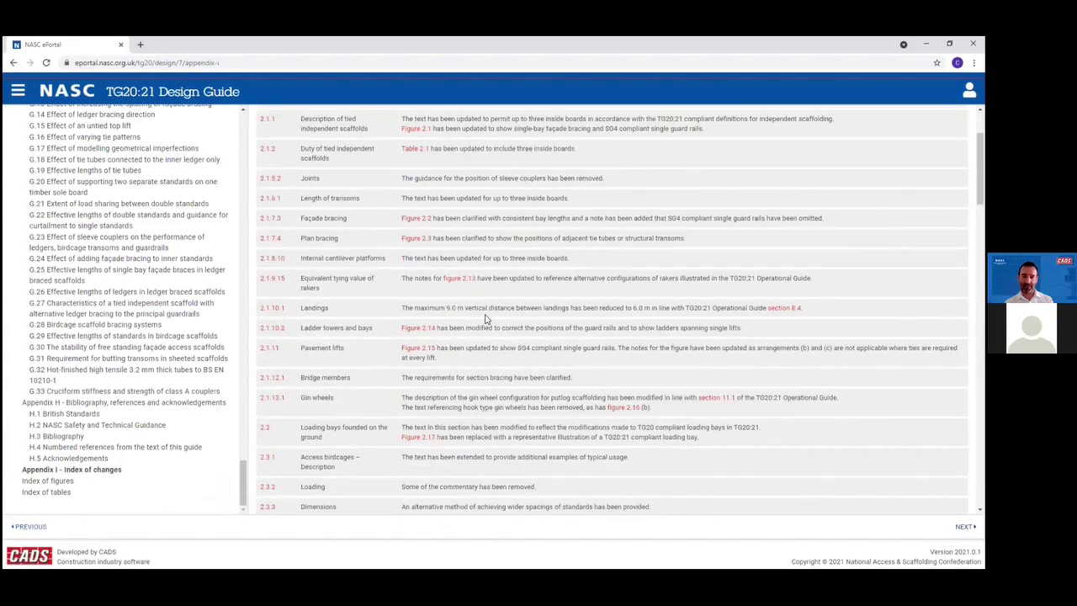
pyautogui.scroll(-4, 484, 318)
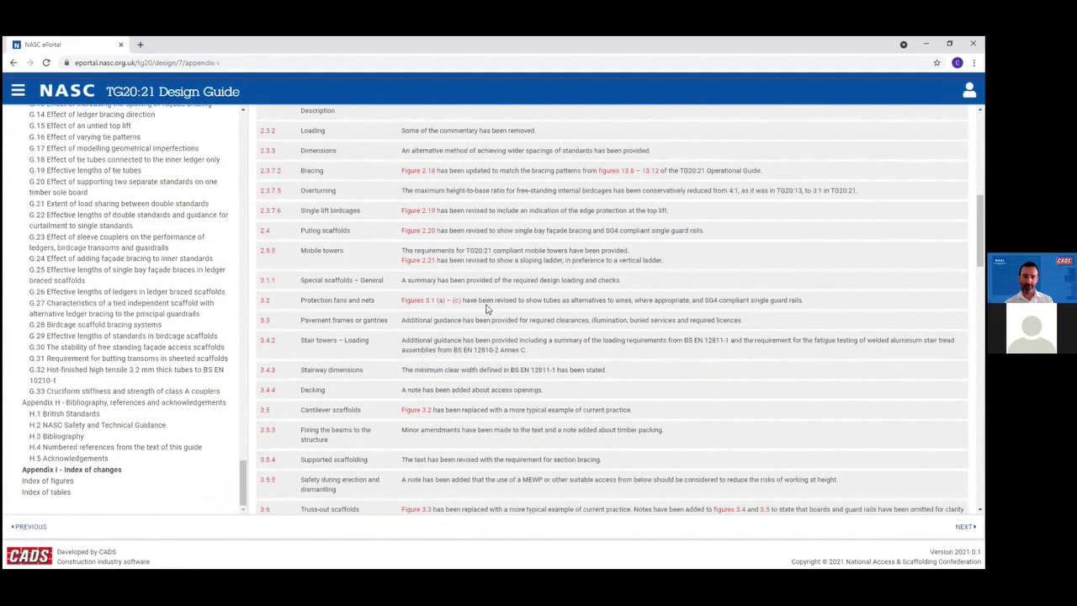
pyautogui.scroll(-4, 495, 270)
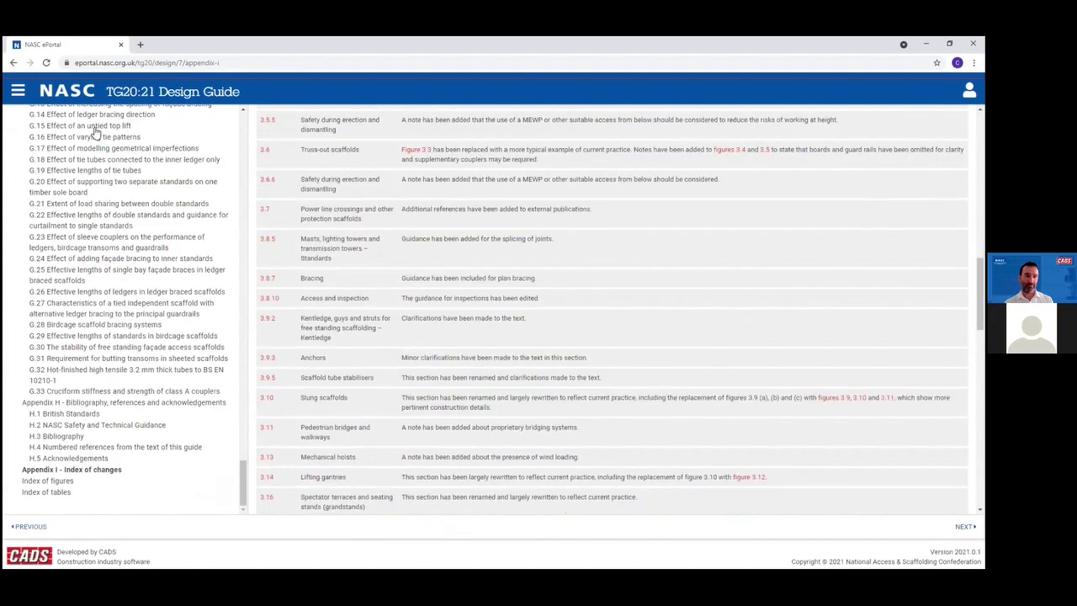
# Step: Open the TG20:21 eGuide from the ePortal home page, look over the scaffold types and choose Independent scaffolding
pyautogui.click(72, 93)
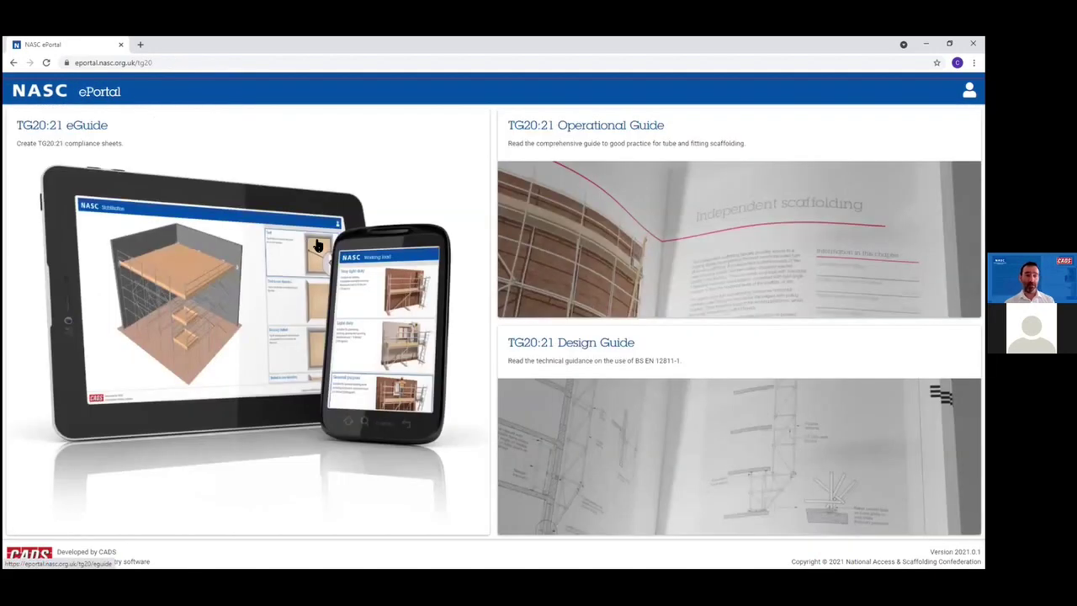
pyautogui.click(268, 251)
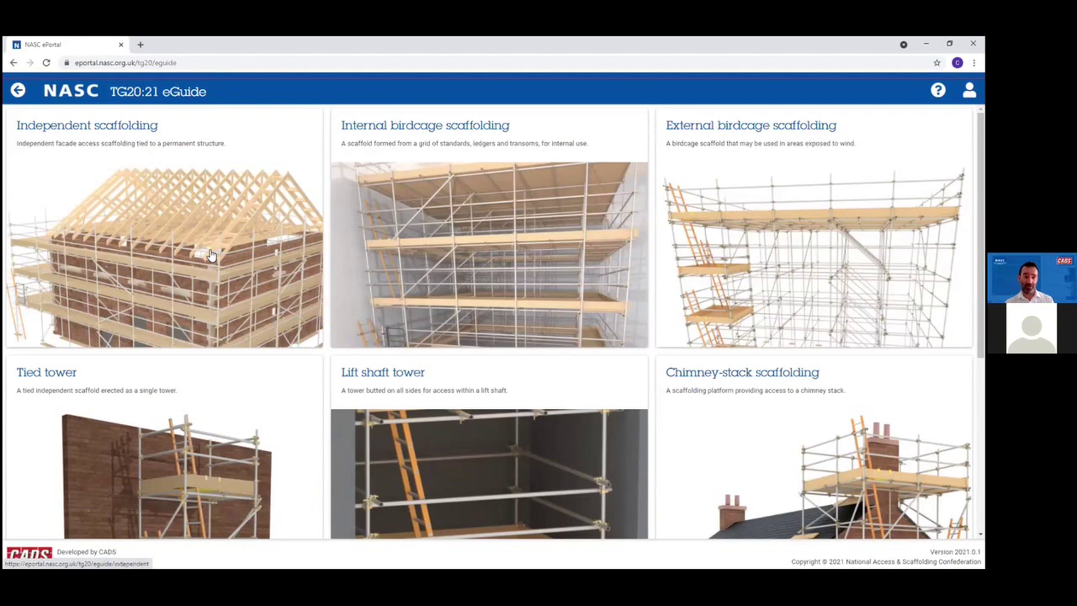
pyautogui.scroll(-1, 211, 255)
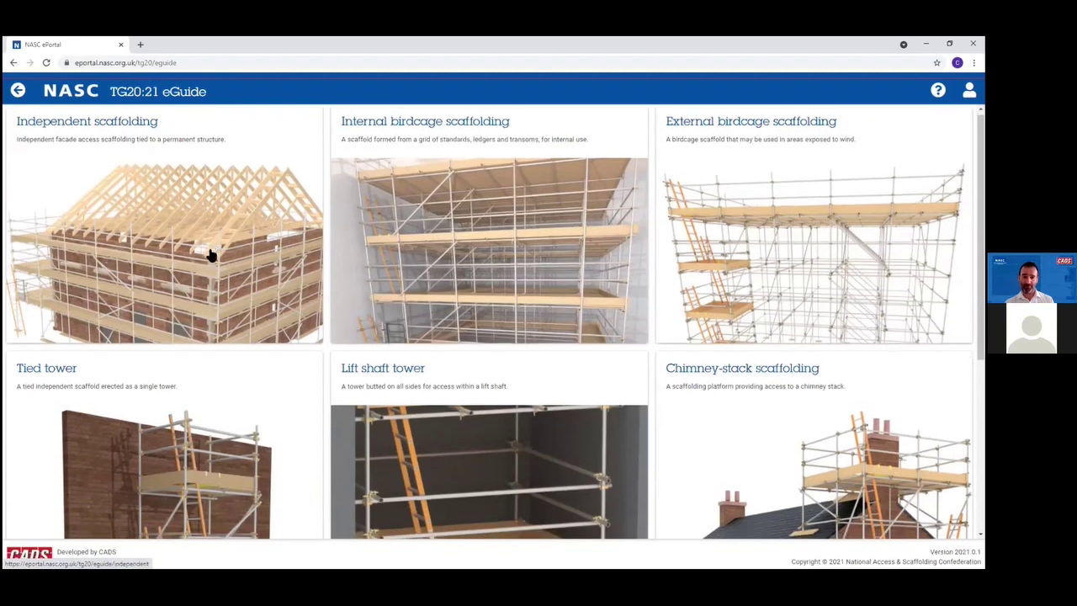
pyautogui.scroll(-3, 484, 402)
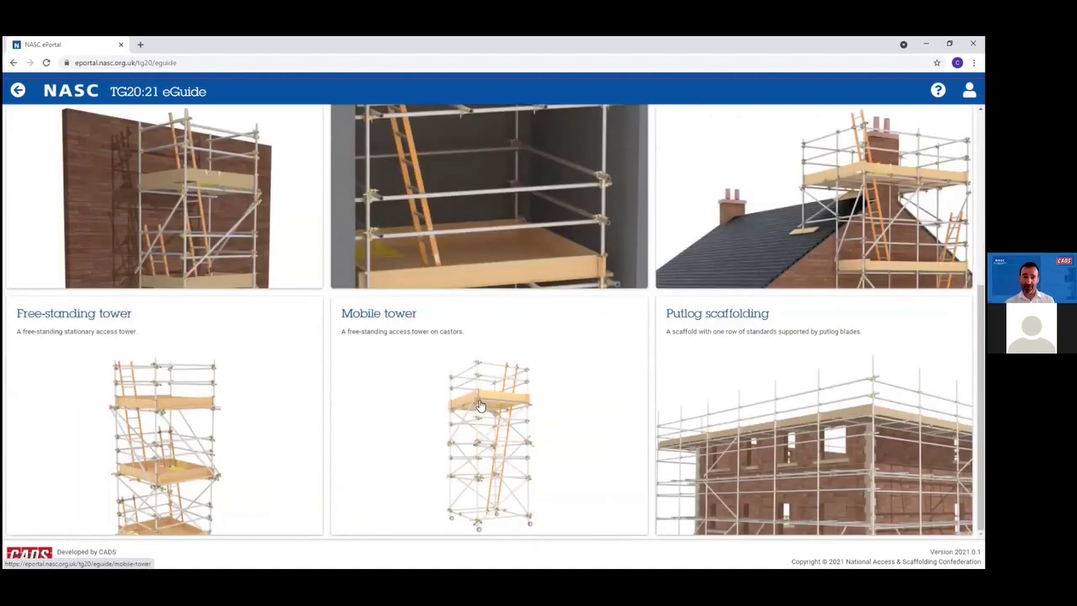
pyautogui.scroll(1, 480, 406)
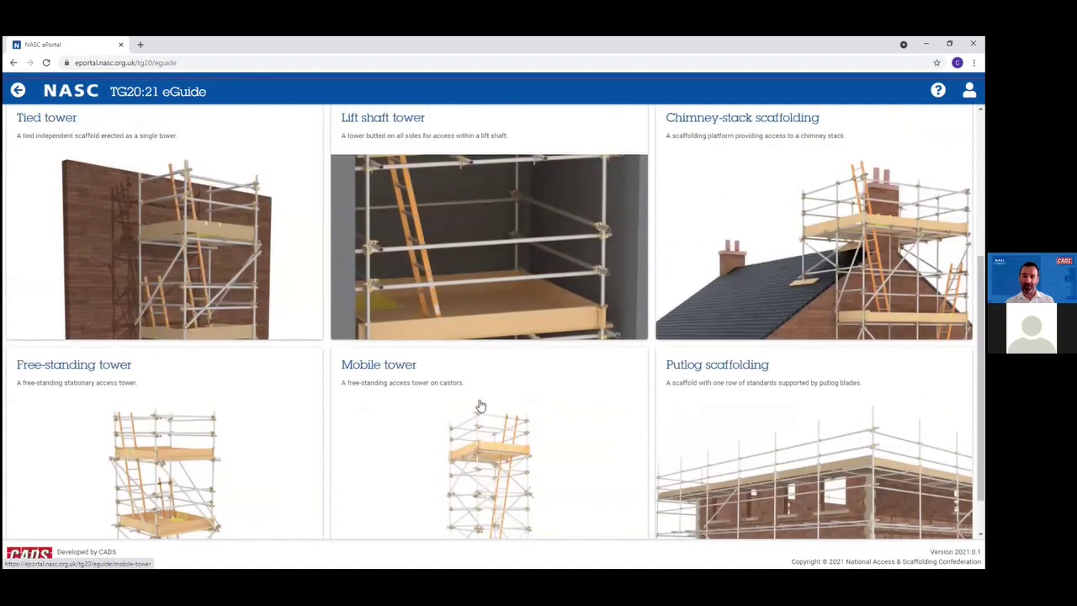
pyautogui.scroll(2, 480, 406)
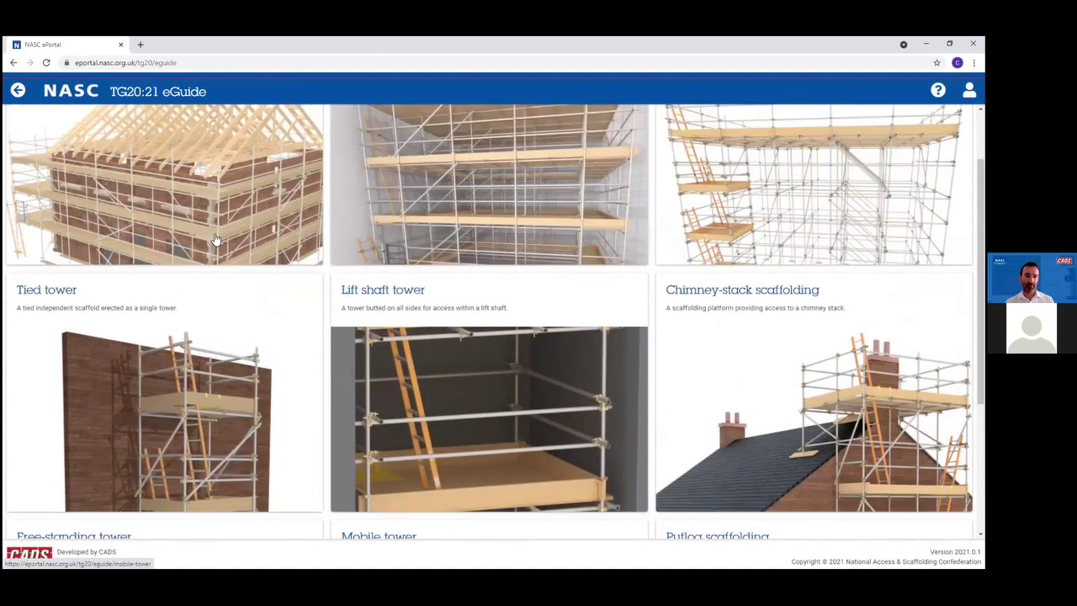
pyautogui.scroll(1, 216, 240)
pyautogui.click(217, 240)
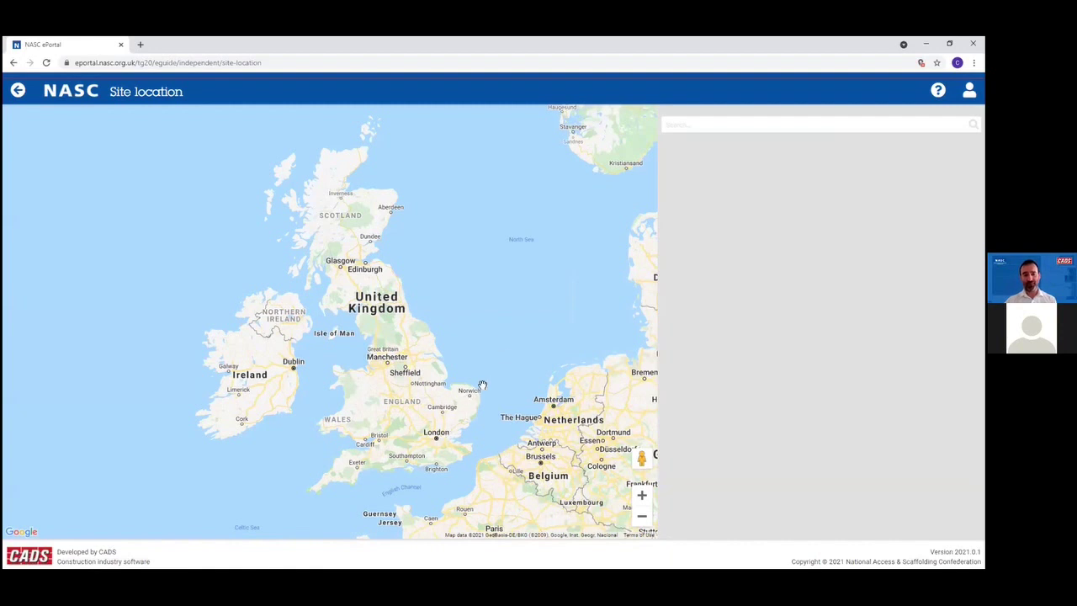
# Step: Search for "national access" and set the National Access & Scaffolding Confederation (NASC) in London as the site location
pyautogui.click(693, 124)
pyautogui.write('national')
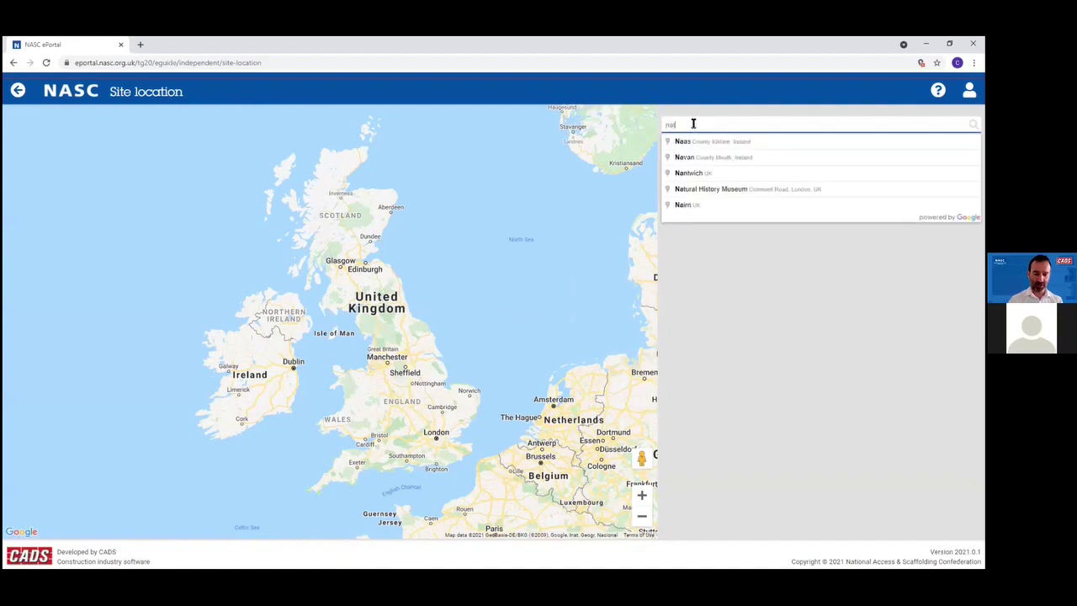
pyautogui.write(' access')
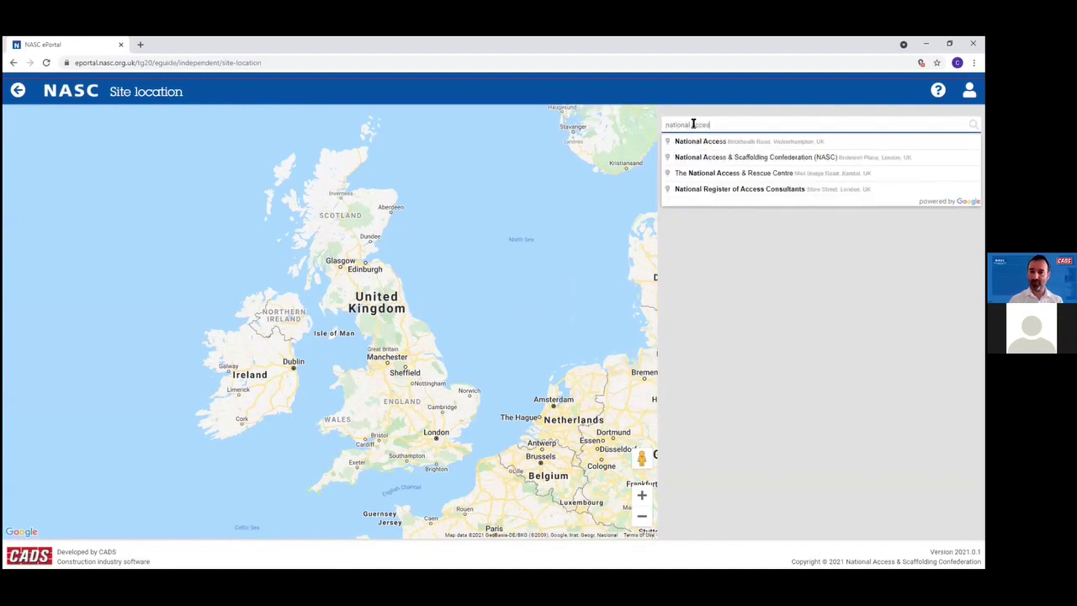
pyautogui.click(700, 158)
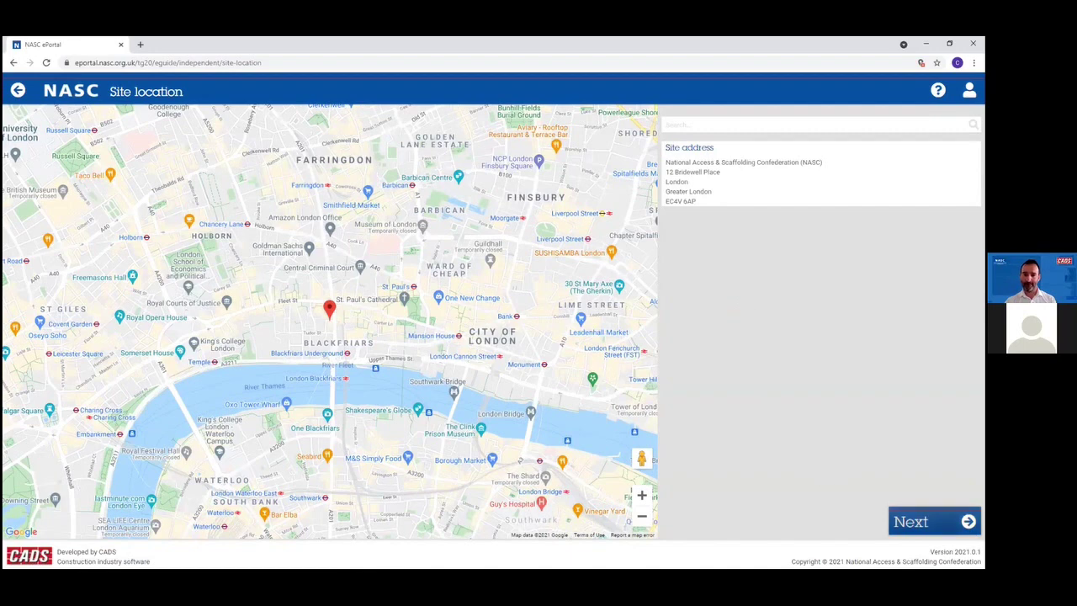
pyautogui.click(930, 522)
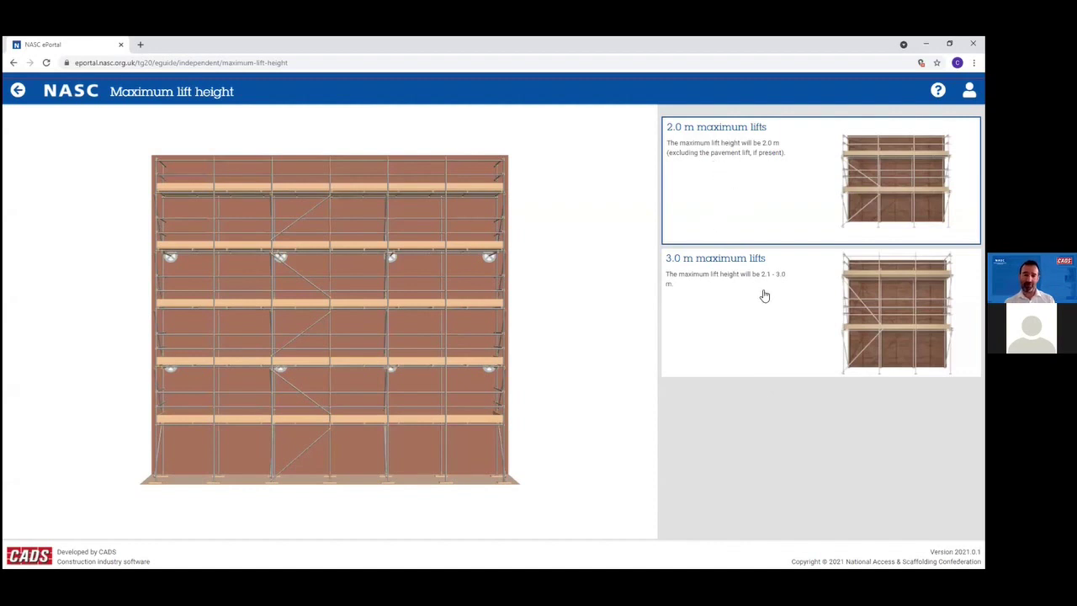
# Step: Choose 2.0 m maximum lifts and set the scaffold dimensions to 18 metres long and 12 metres high
pyautogui.click(760, 178)
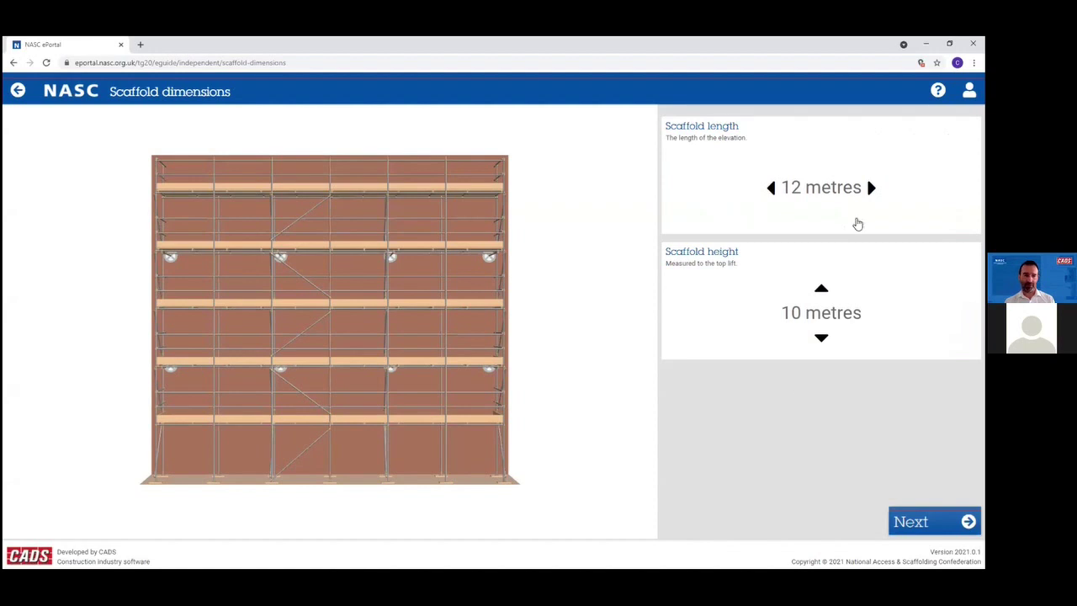
pyautogui.scroll(3, 857, 224)
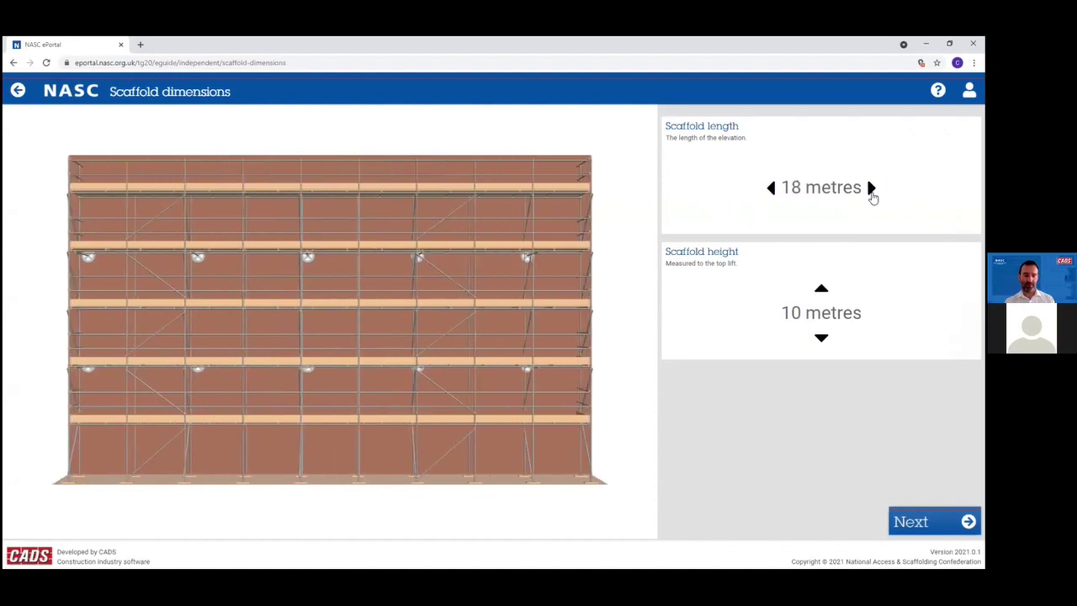
pyautogui.click(823, 290)
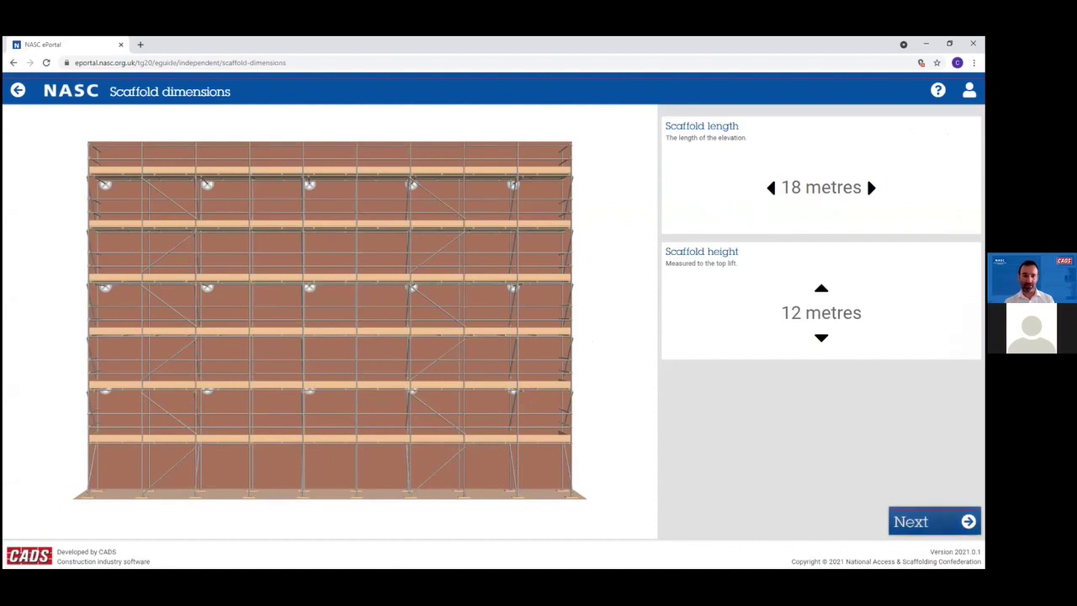
pyautogui.click(930, 522)
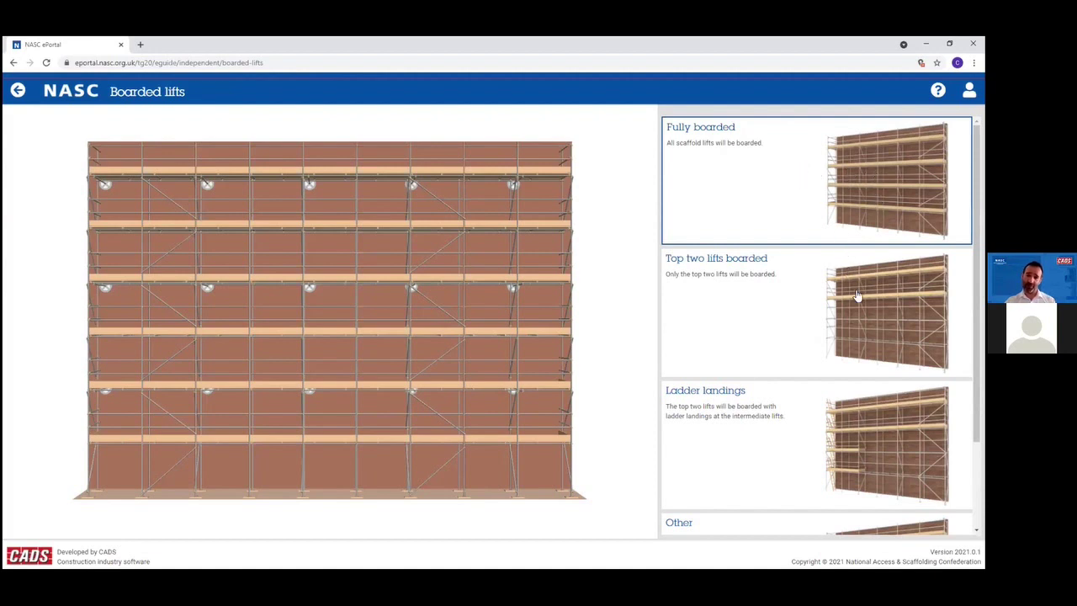
# Step: Choose Ladder landings for the boarded lifts and select the scaffold's working load class
pyautogui.scroll(-2, 855, 301)
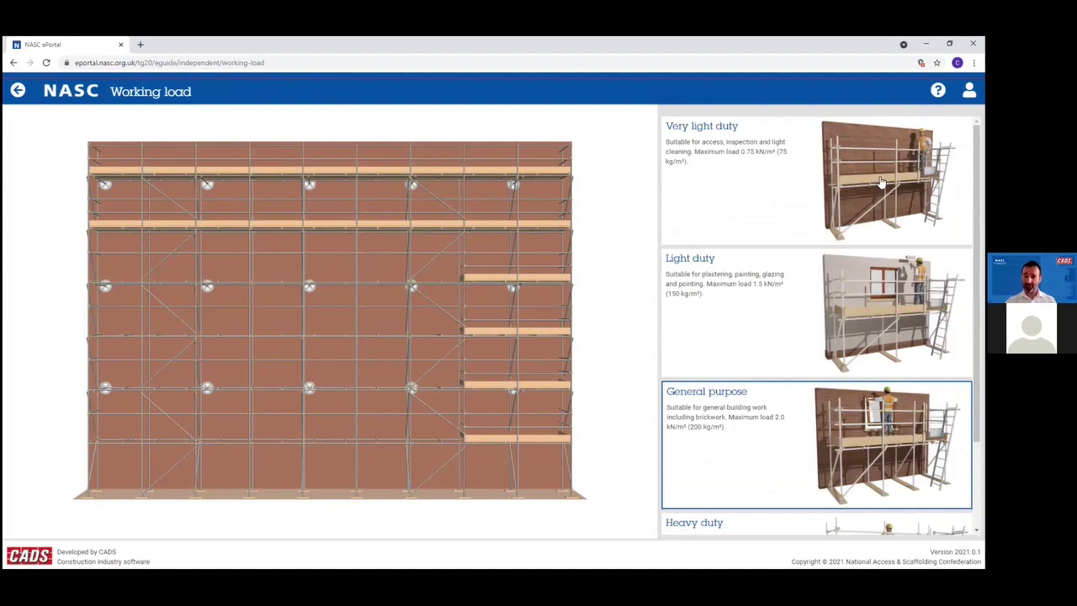
pyautogui.scroll(-1, 882, 181)
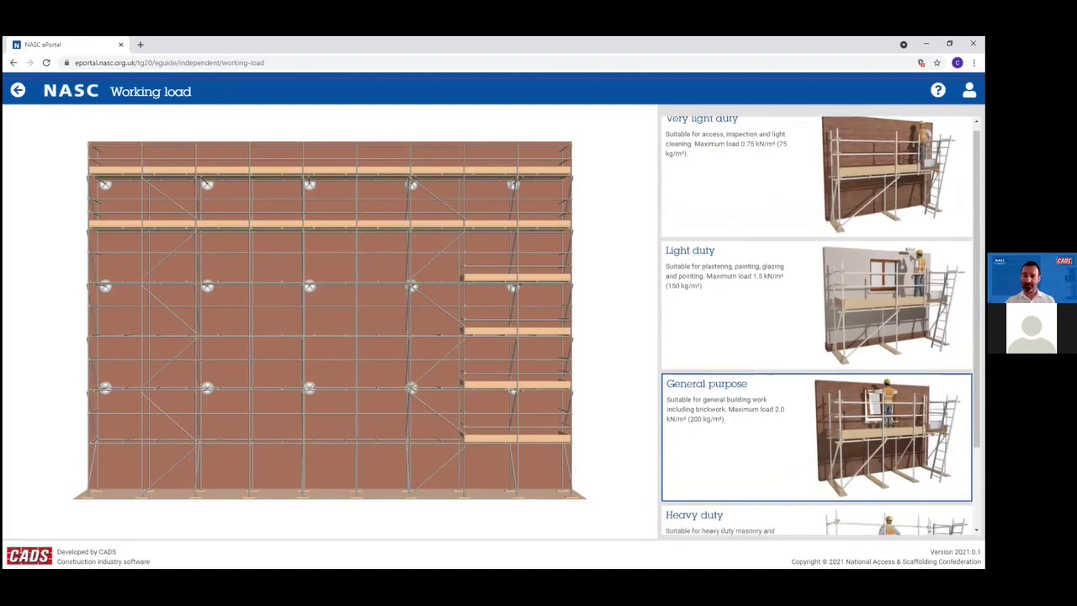
pyautogui.scroll(-3, 882, 182)
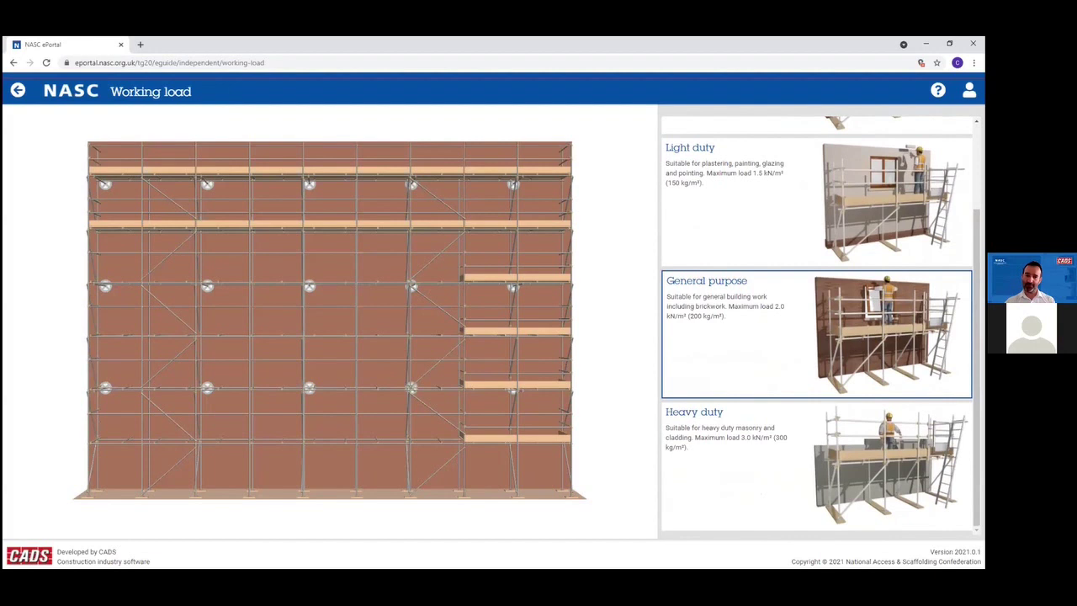
pyautogui.click(813, 170)
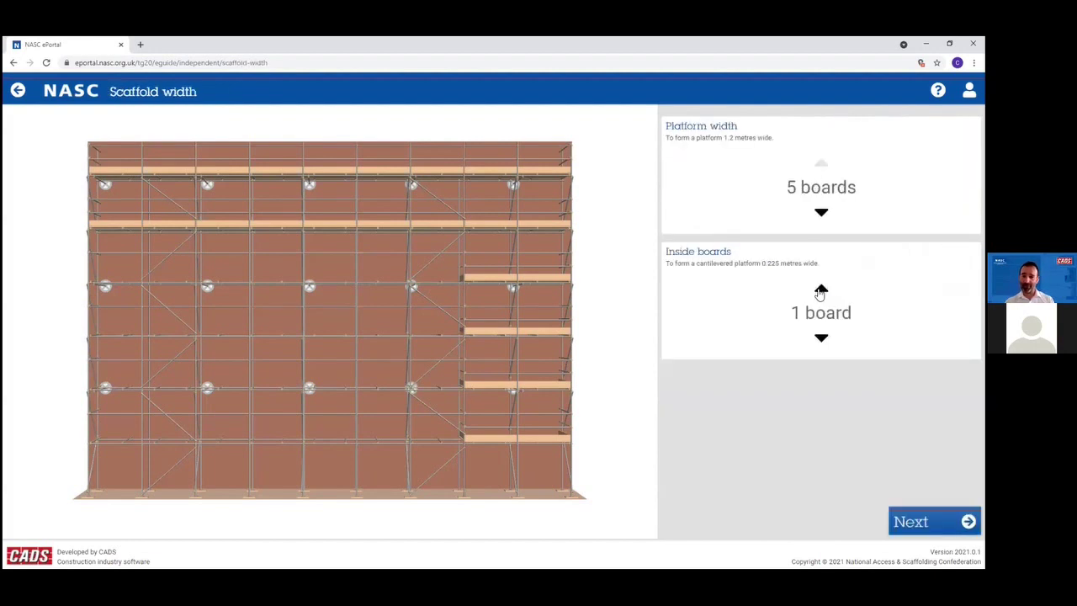
# Step: Set the scaffold's inside boards to 3 boards and accept the scaffold width with a 5-board platform
pyautogui.click(821, 290)
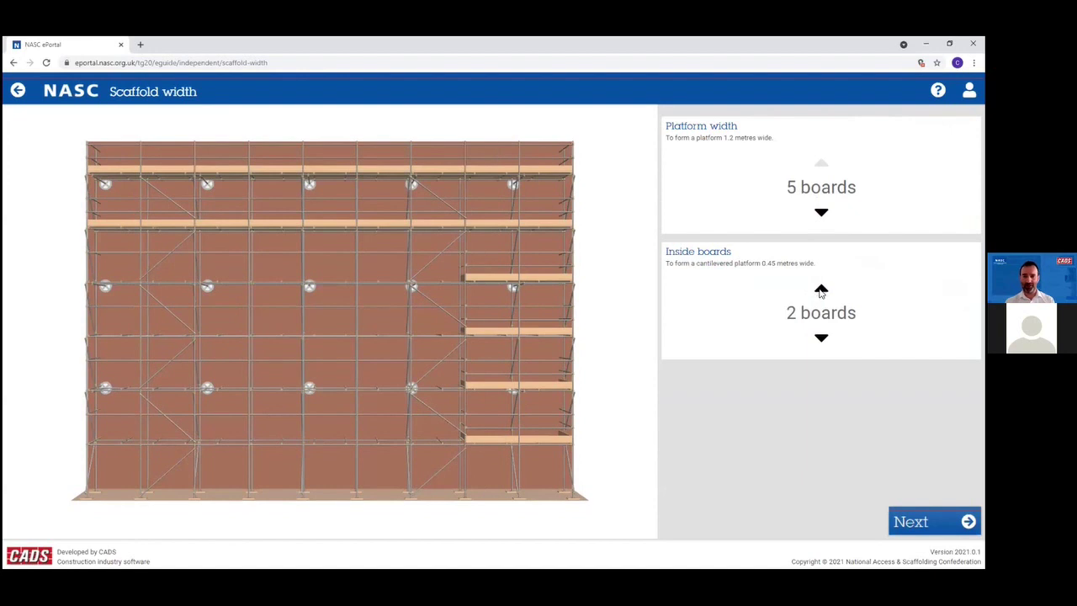
pyautogui.click(822, 288)
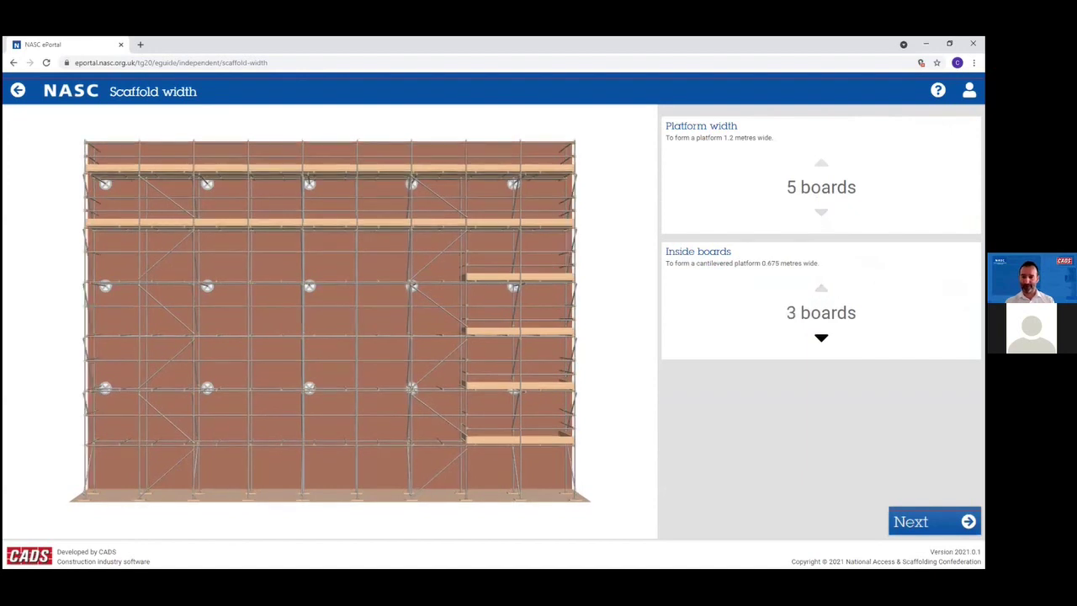
pyautogui.click(930, 521)
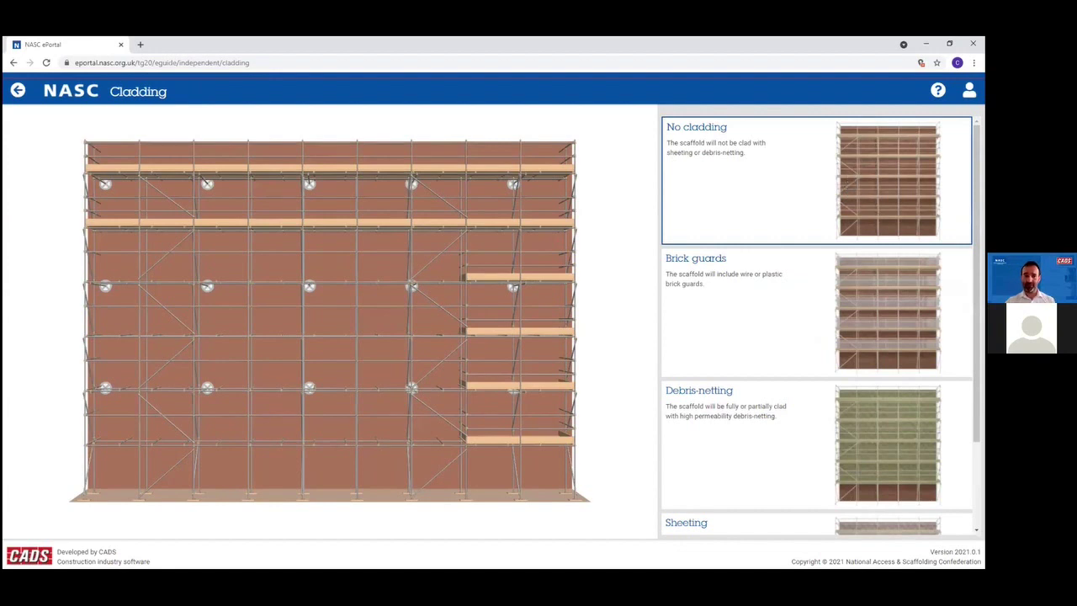
# Step: Clad the scaffold with debris-netting and select both Pavement lift and Cantilever fan as pedestrian protection
pyautogui.scroll(-3, 882, 288)
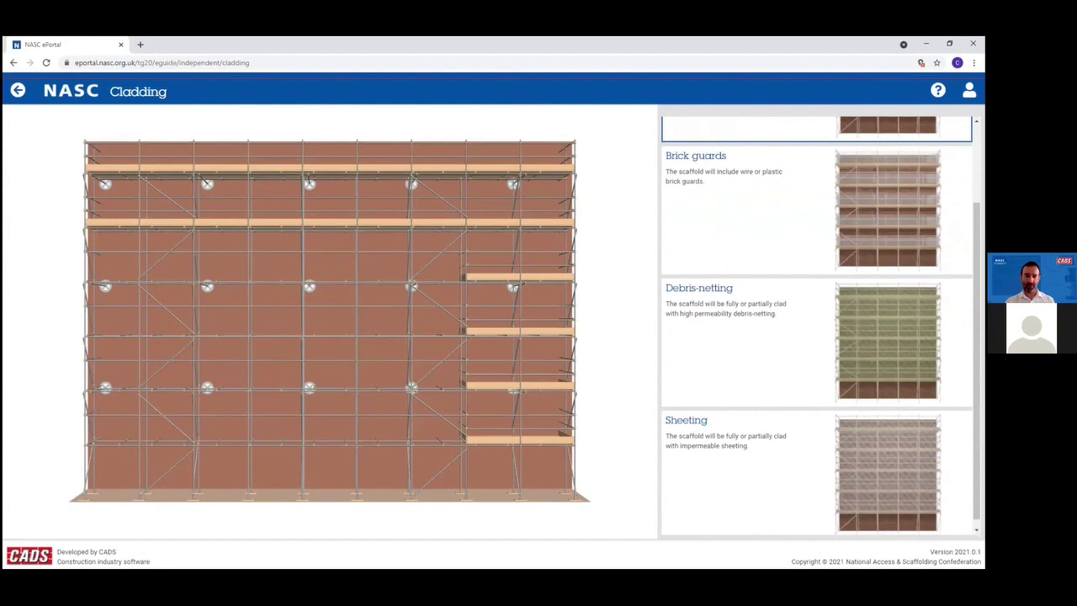
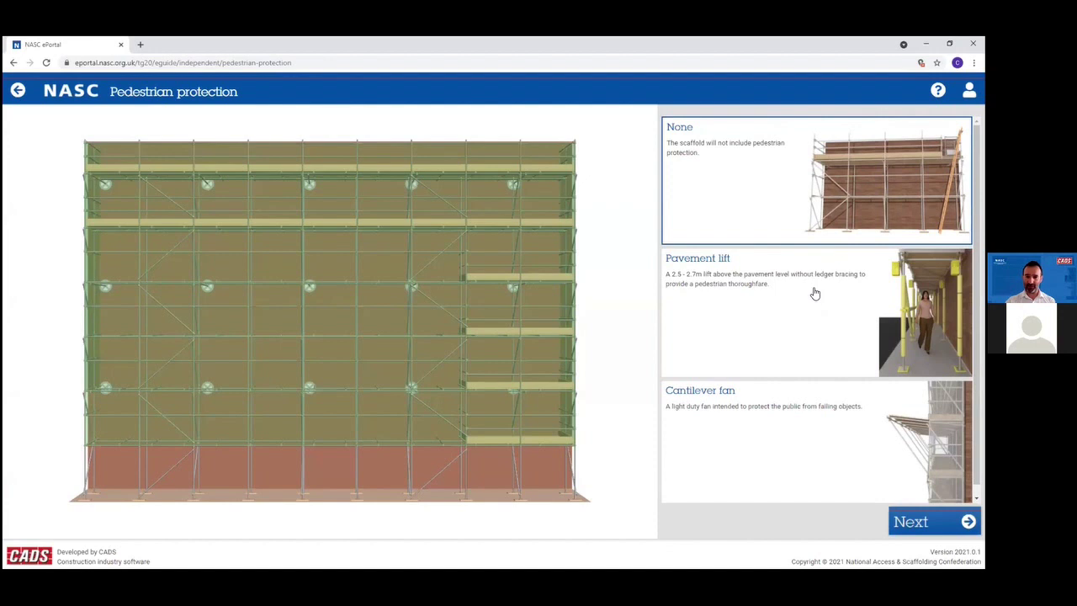
pyautogui.click(815, 293)
pyautogui.click(814, 429)
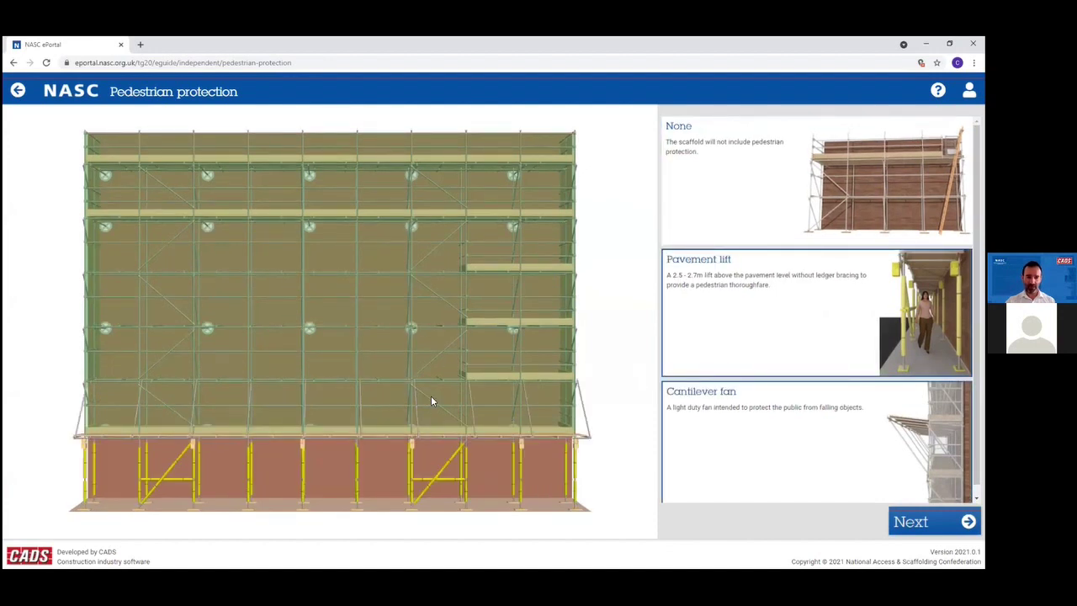
# Step: Tie the pavement lift at alternate standards and set the cantilever fan to be supported by Lift 3
pyautogui.moveTo(435, 329); pyautogui.dragTo(423, 362)
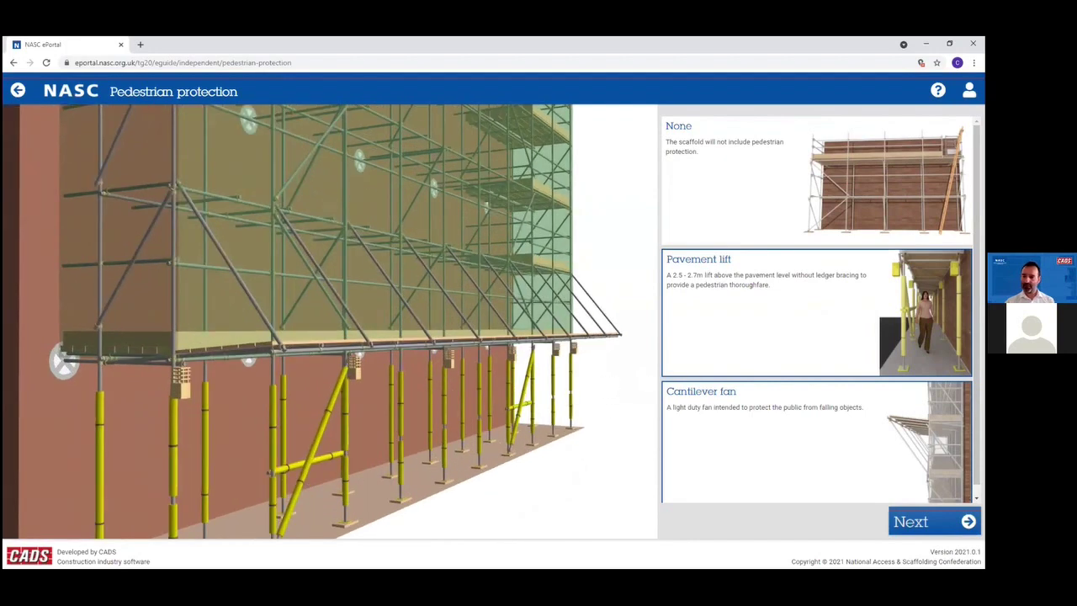
pyautogui.click(816, 311)
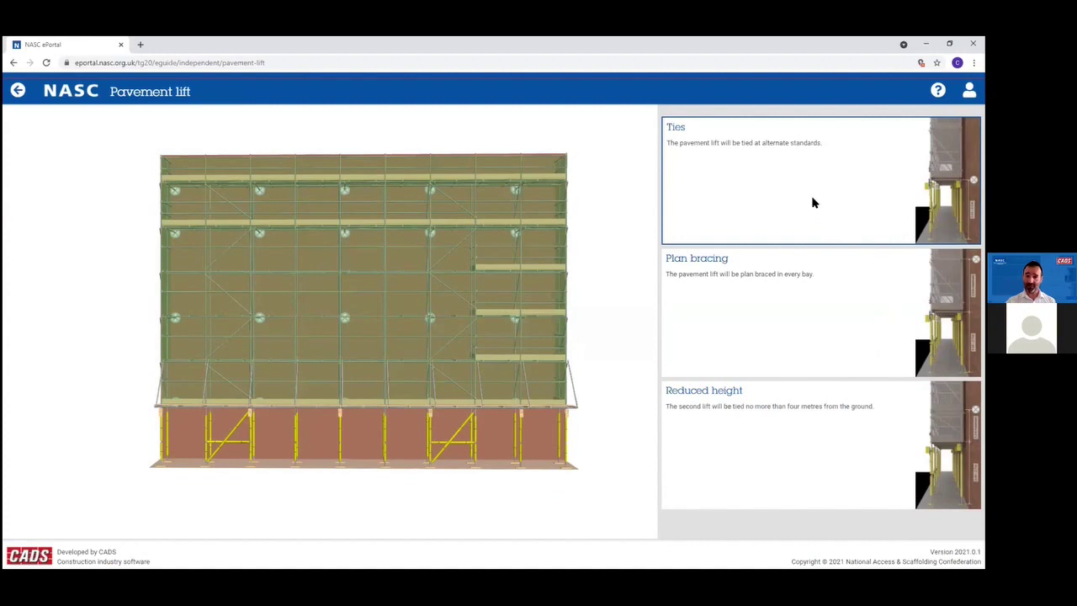
pyautogui.click(822, 166)
pyautogui.click(823, 166)
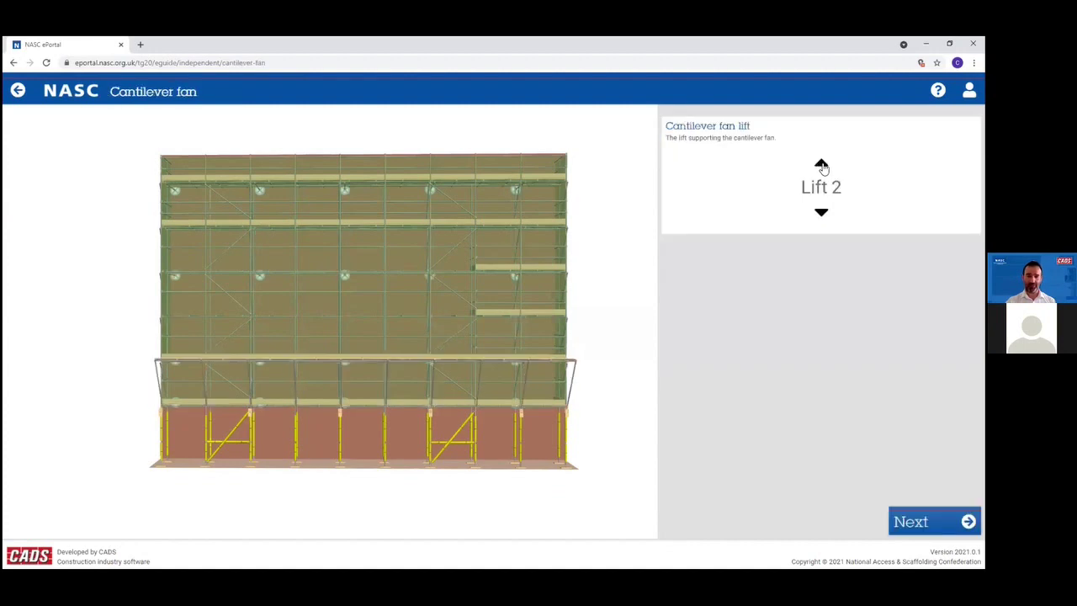
pyautogui.click(823, 166)
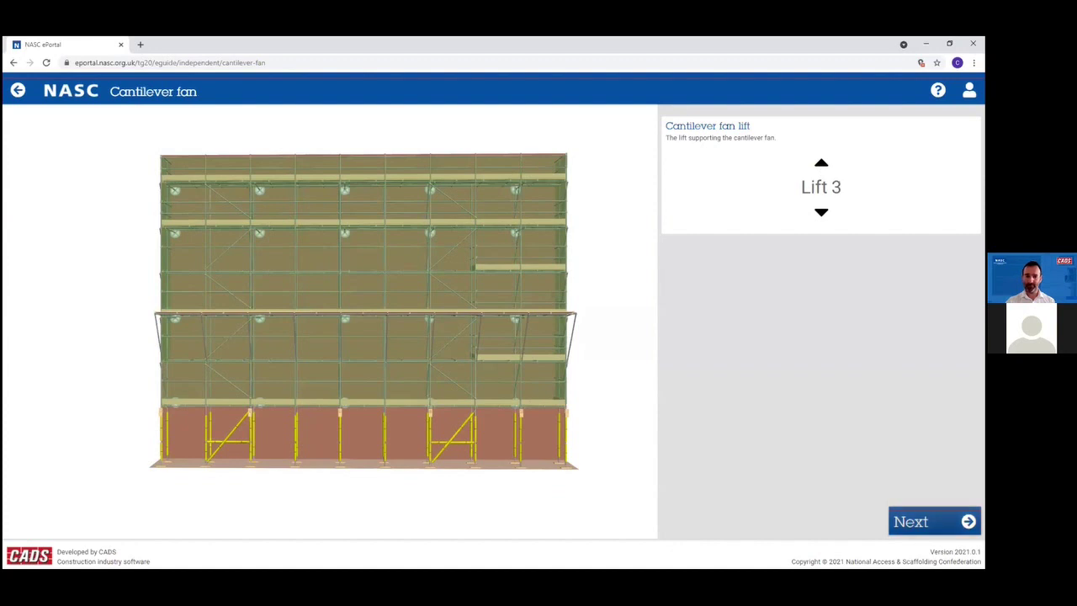
pyautogui.click(926, 522)
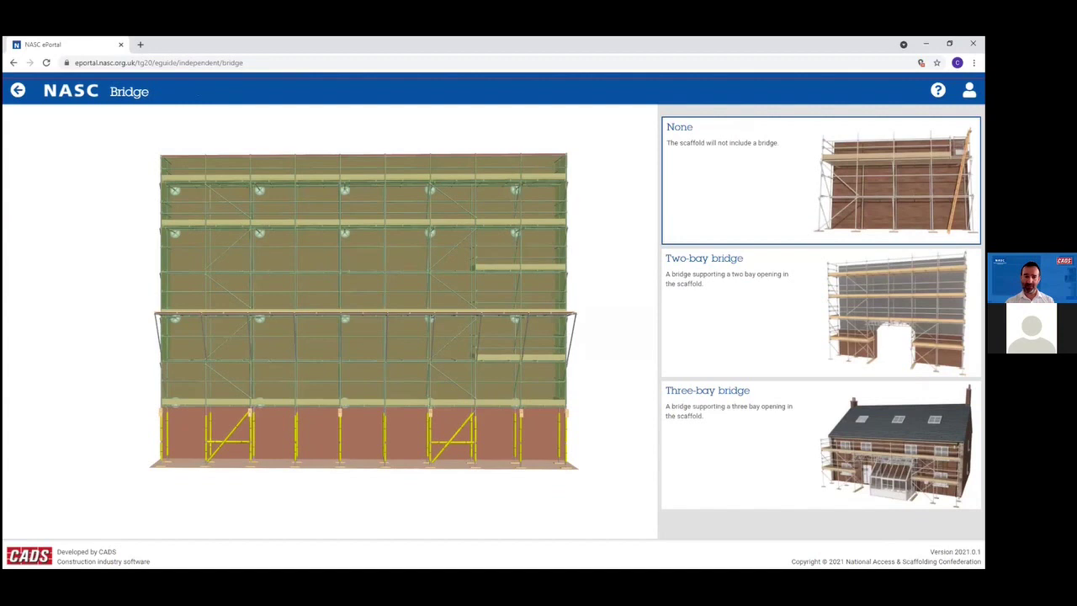
# Step: Add a three-bay bridge at Lift 3 starting 4 metres along the elevation, and choose no inner platform
pyautogui.click(862, 301)
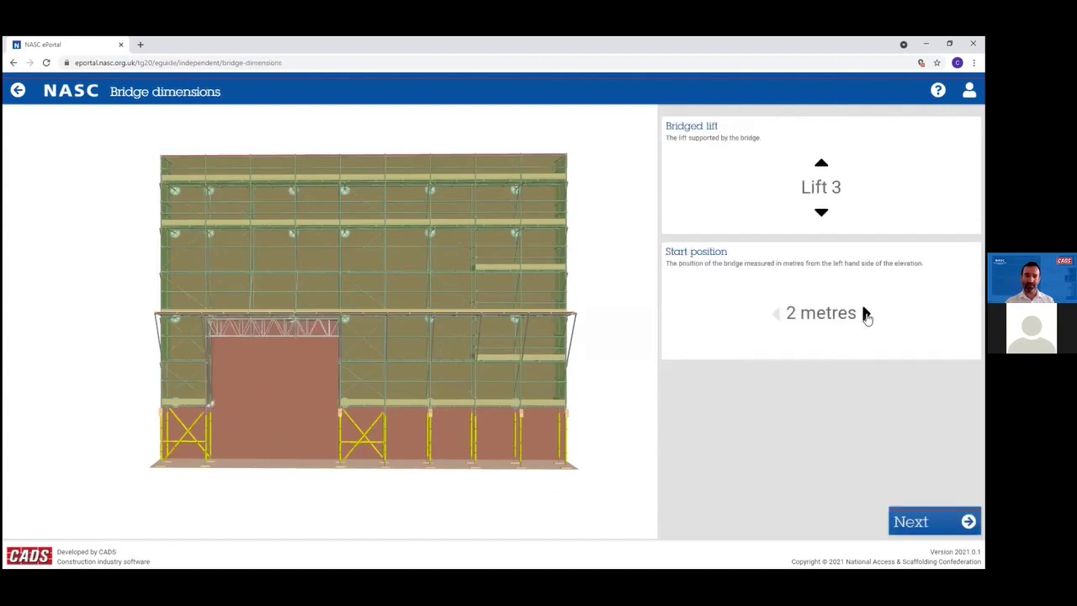
pyautogui.click(866, 314)
pyautogui.click(866, 315)
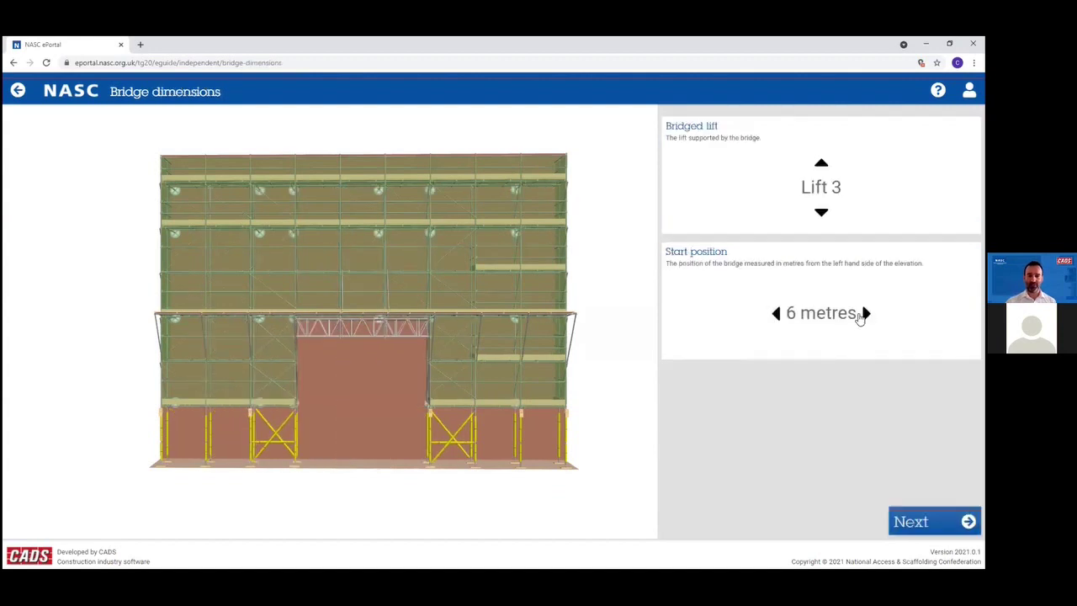
pyautogui.click(779, 313)
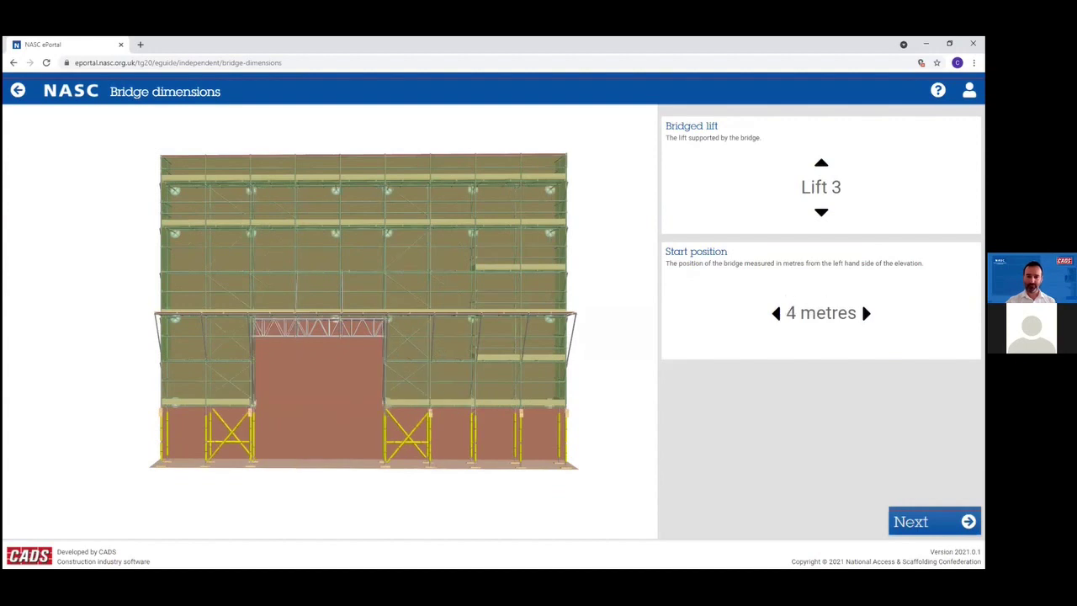
pyautogui.click(934, 522)
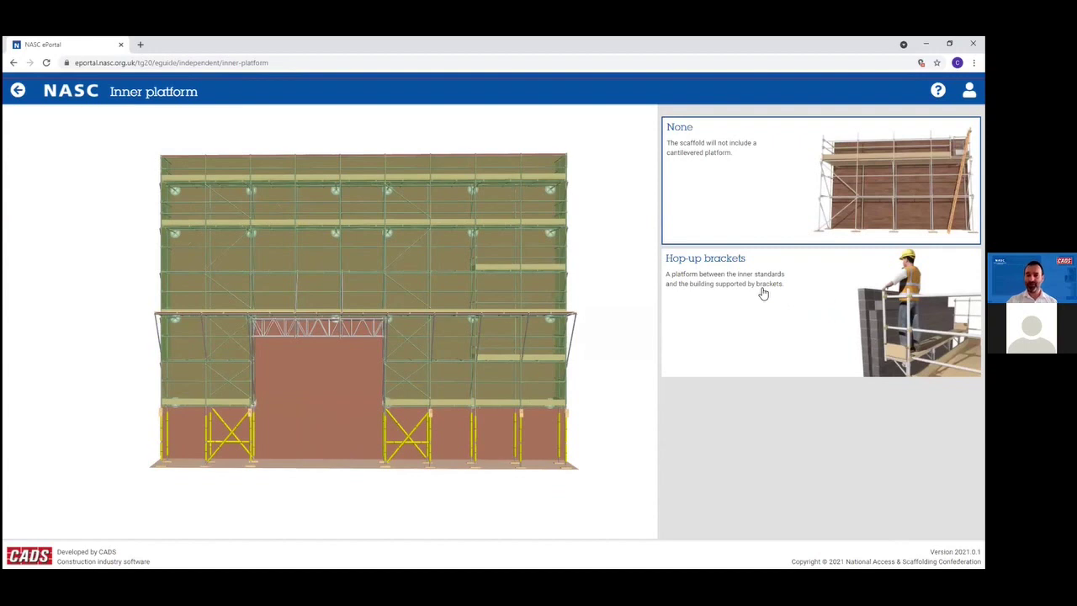
pyautogui.click(767, 208)
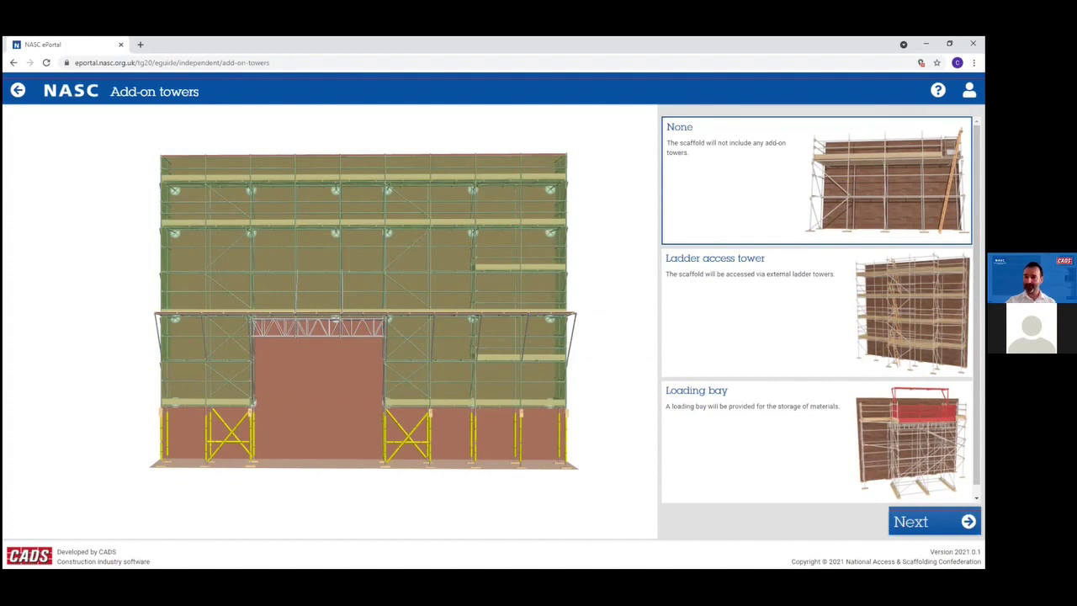
# Step: Try a loading bay as the add-on tower and inspect its 6+2 boards wide beam design
pyautogui.scroll(-1, 821, 308)
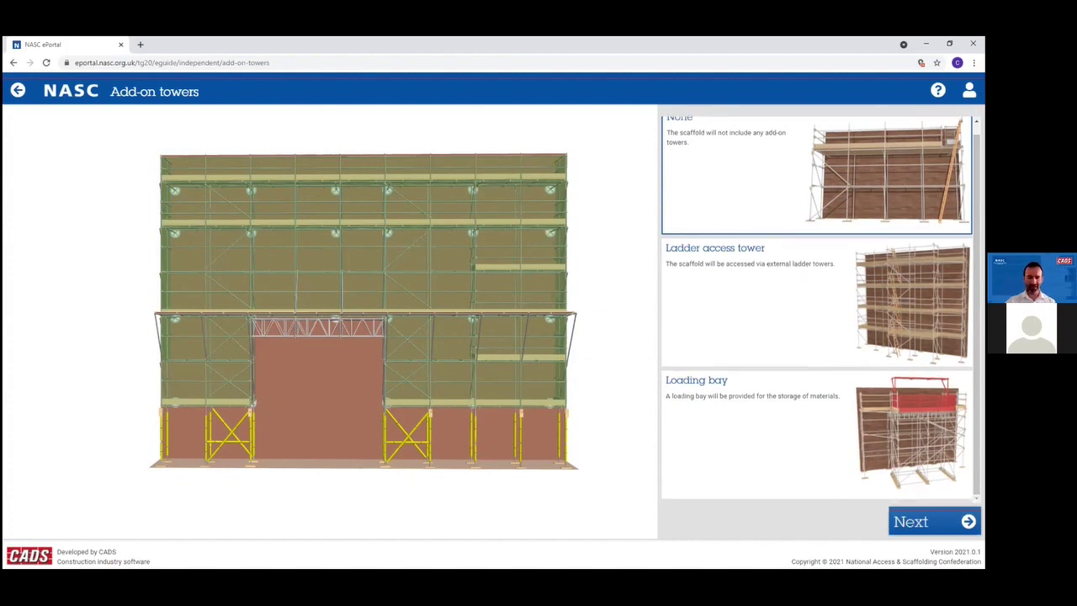
pyautogui.click(758, 436)
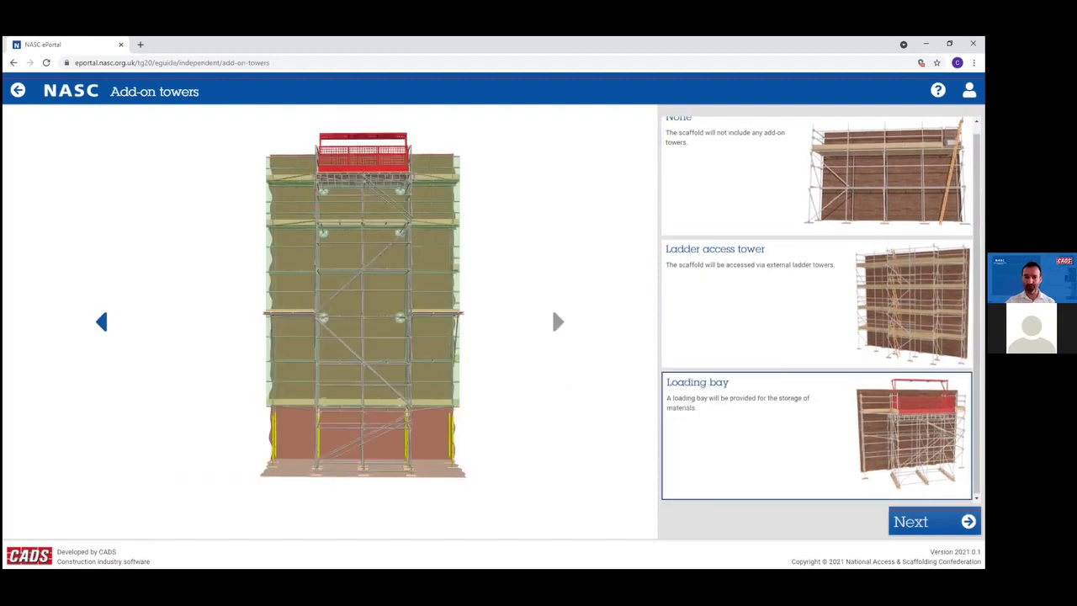
pyautogui.click(930, 522)
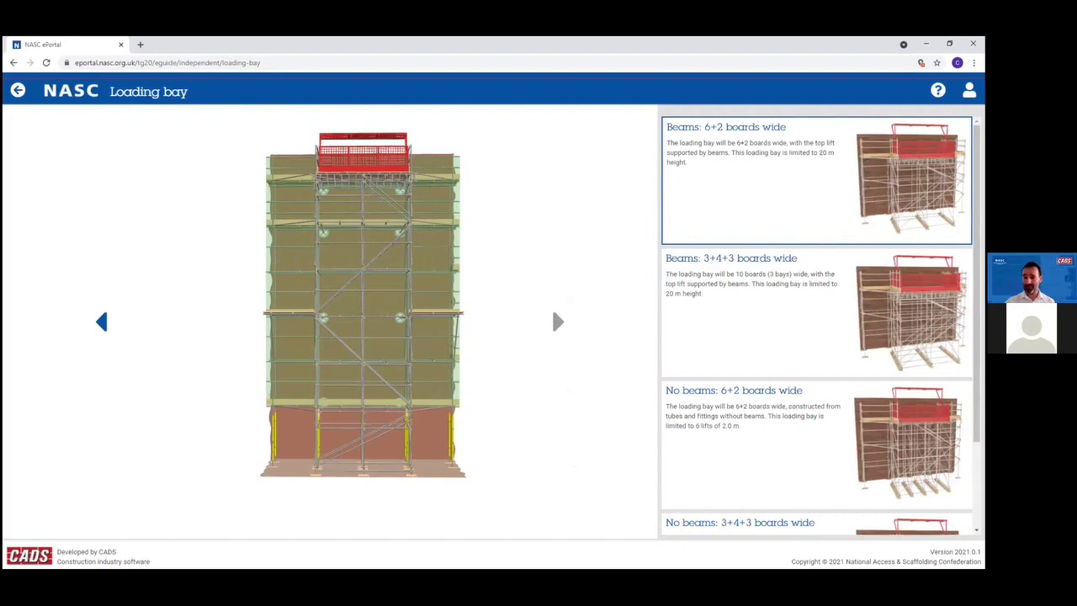
pyautogui.moveTo(485, 260)
pyautogui.mouseDown()
pyautogui.moveTo(560, 286)
pyautogui.moveTo(490, 277)
pyautogui.mouseUp()
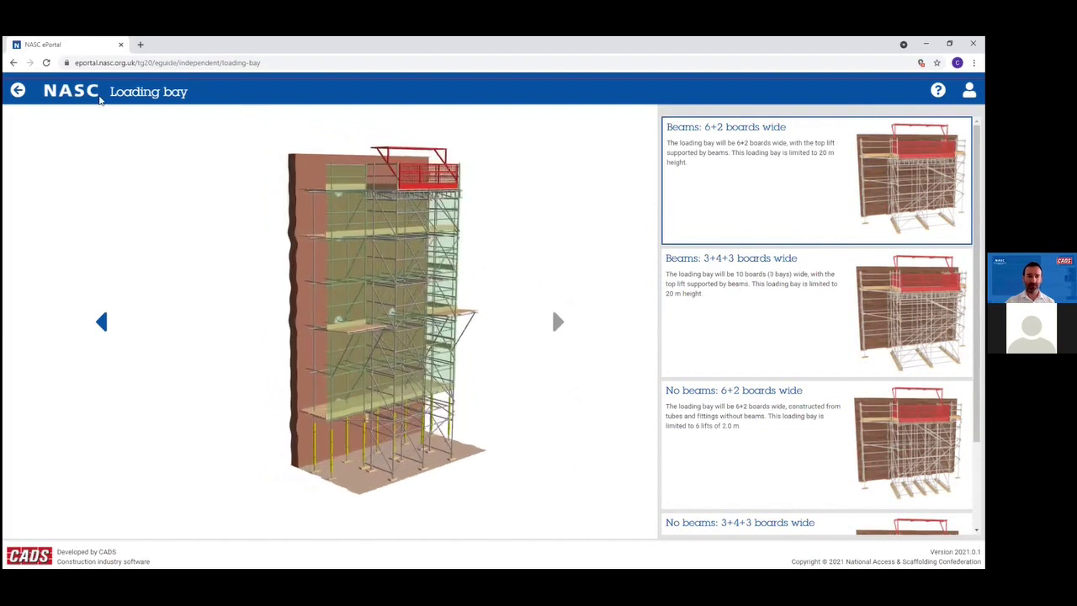
pyautogui.click(19, 90)
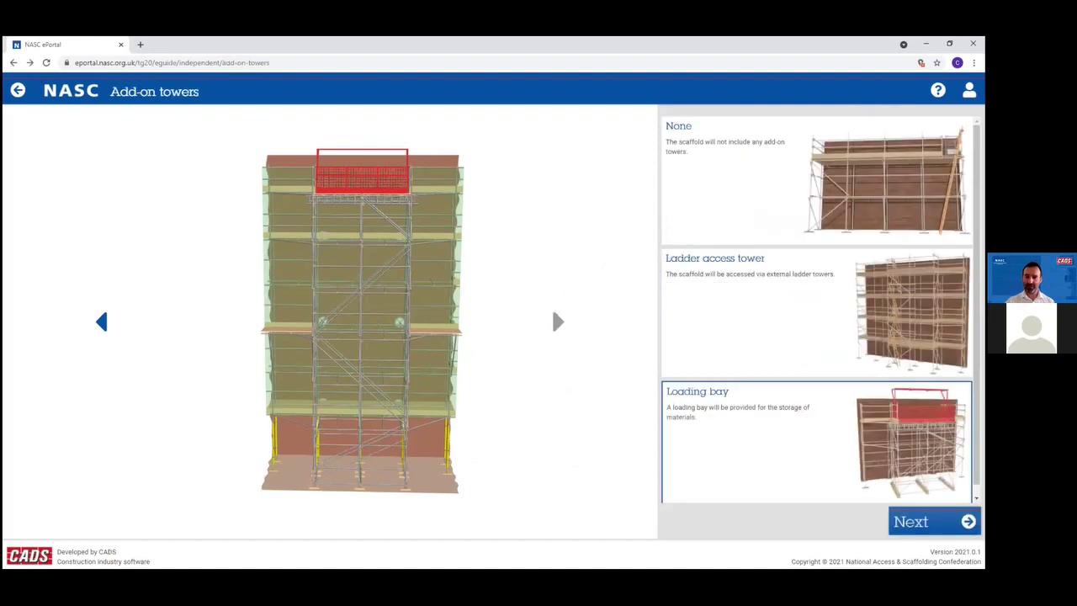
# Step: Continue without add-on towers and, after comparing the tie patterns, choose Tie pattern A
pyautogui.click(554, 313)
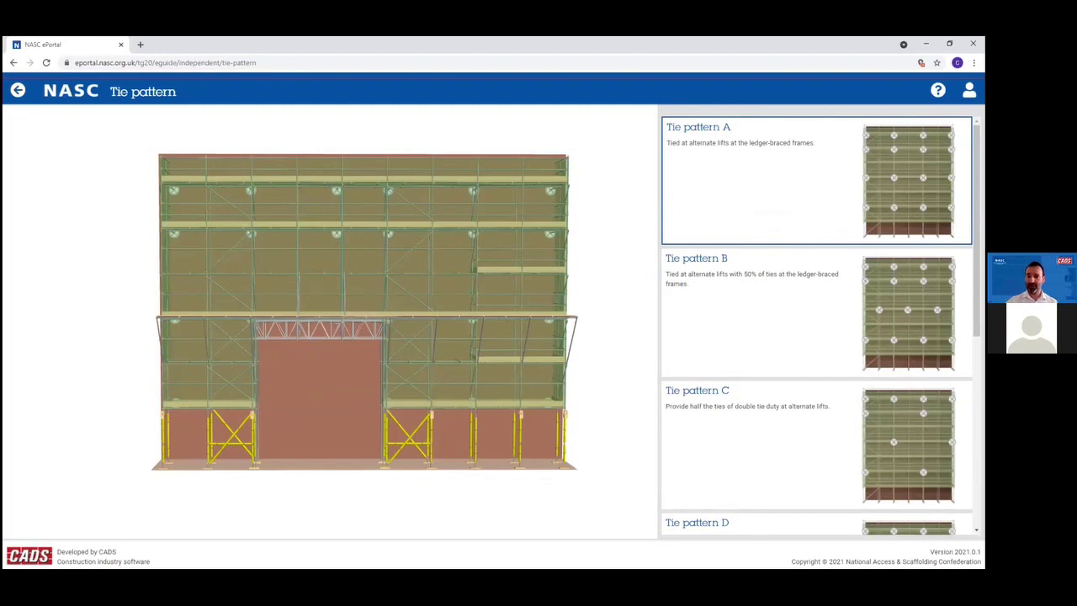
pyautogui.scroll(-4, 817, 325)
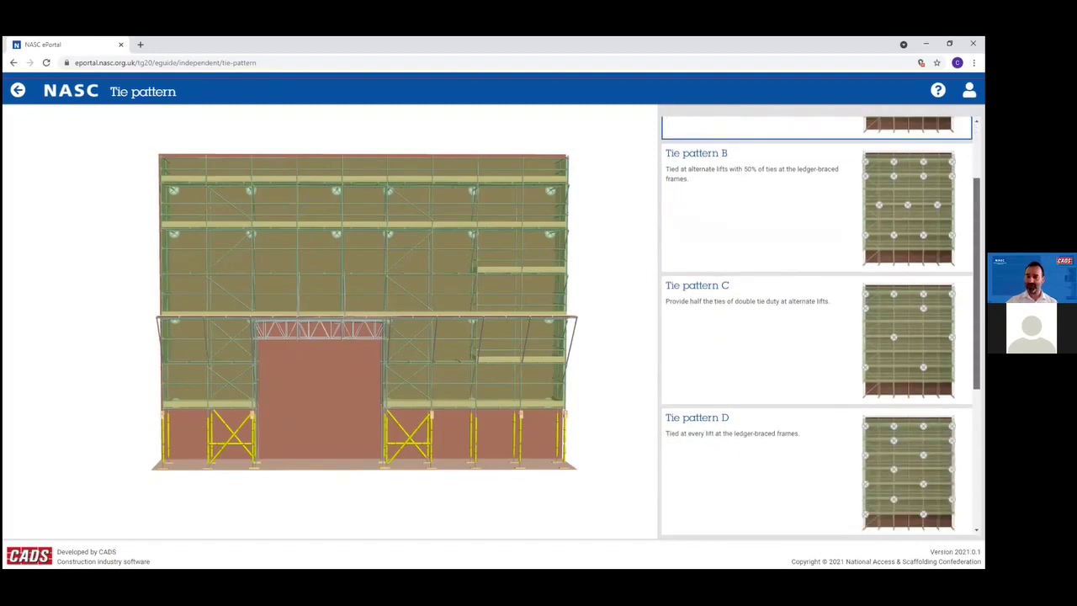
pyautogui.scroll(-1, 817, 325)
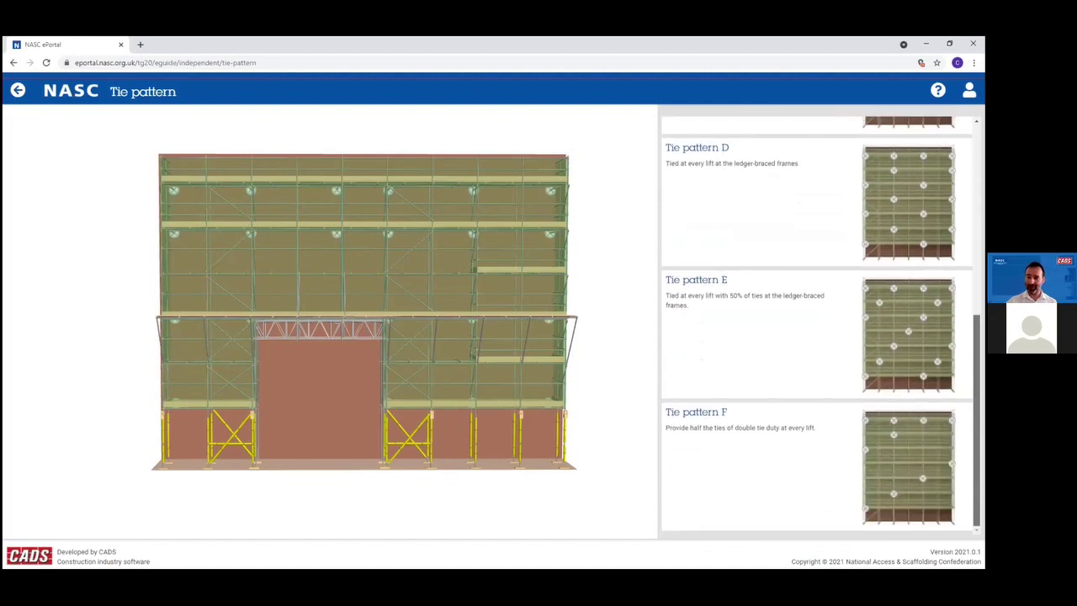
pyautogui.scroll(5, 817, 325)
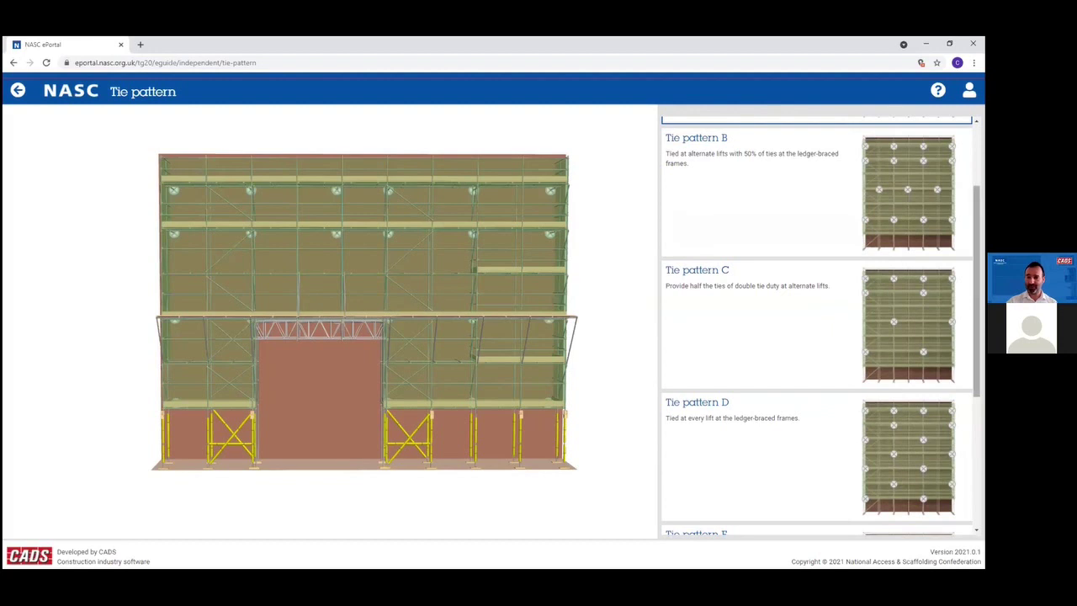
pyautogui.scroll(3, 865, 213)
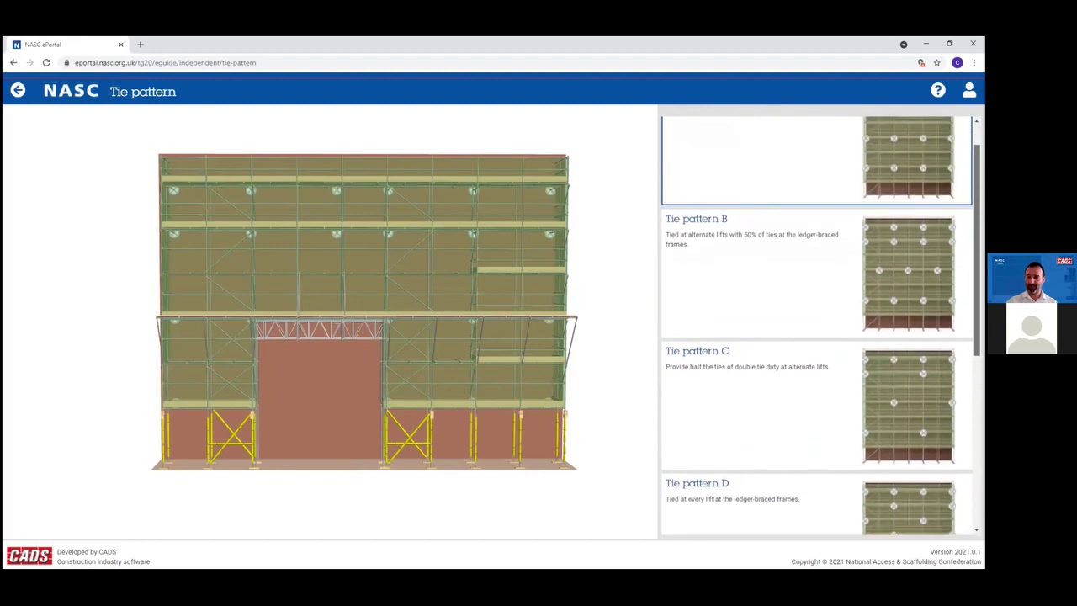
pyautogui.click(840, 201)
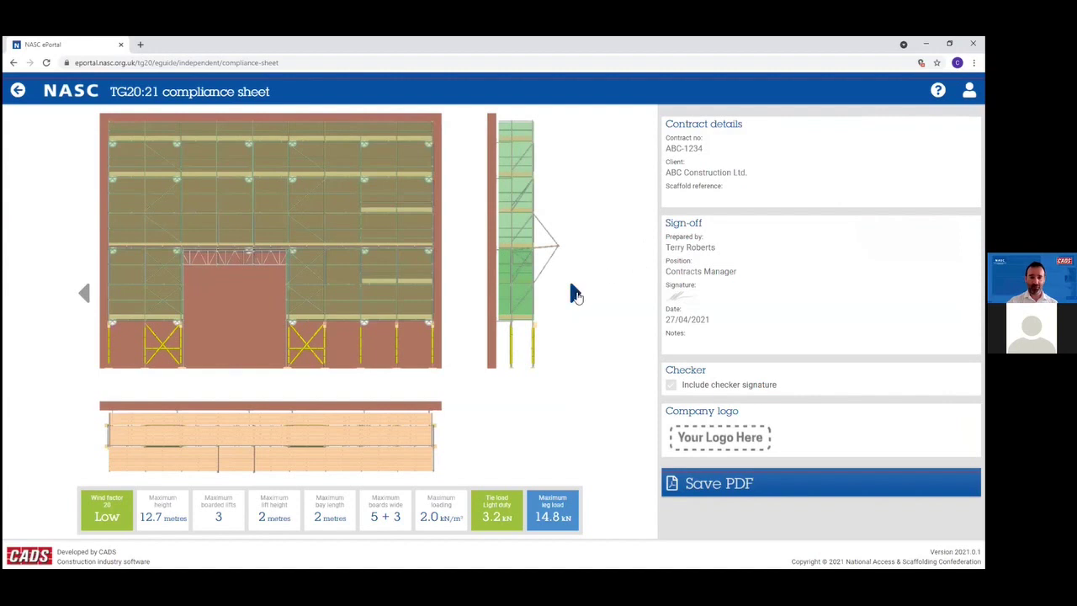
# Step: Enter 0001 as the scaffold reference and "Some notes may be provided here." as the sign-off notes
pyautogui.click(573, 294)
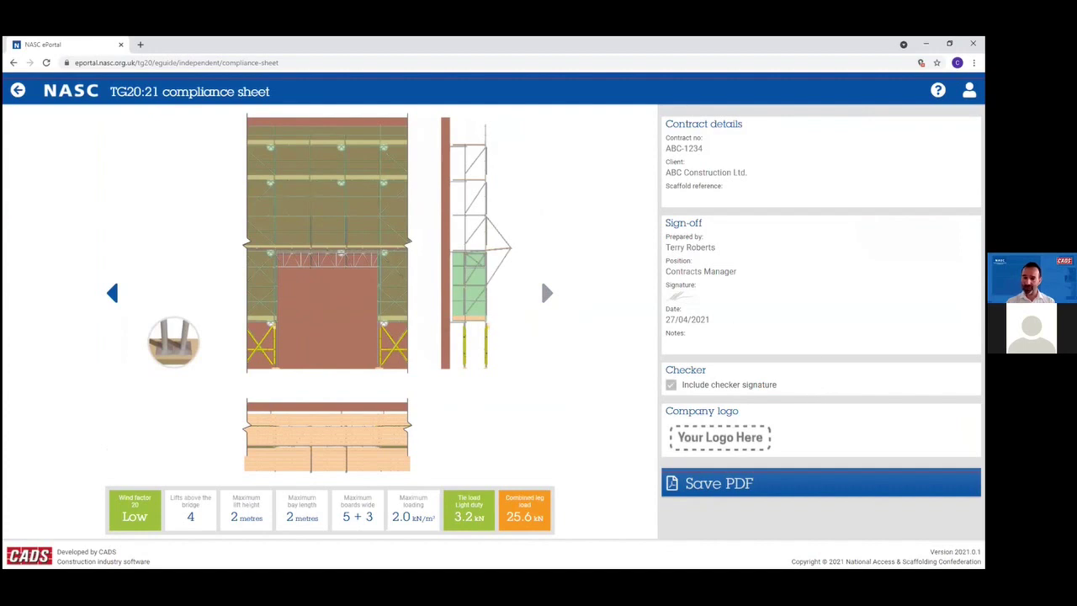
pyautogui.click(695, 195)
pyautogui.click(687, 219)
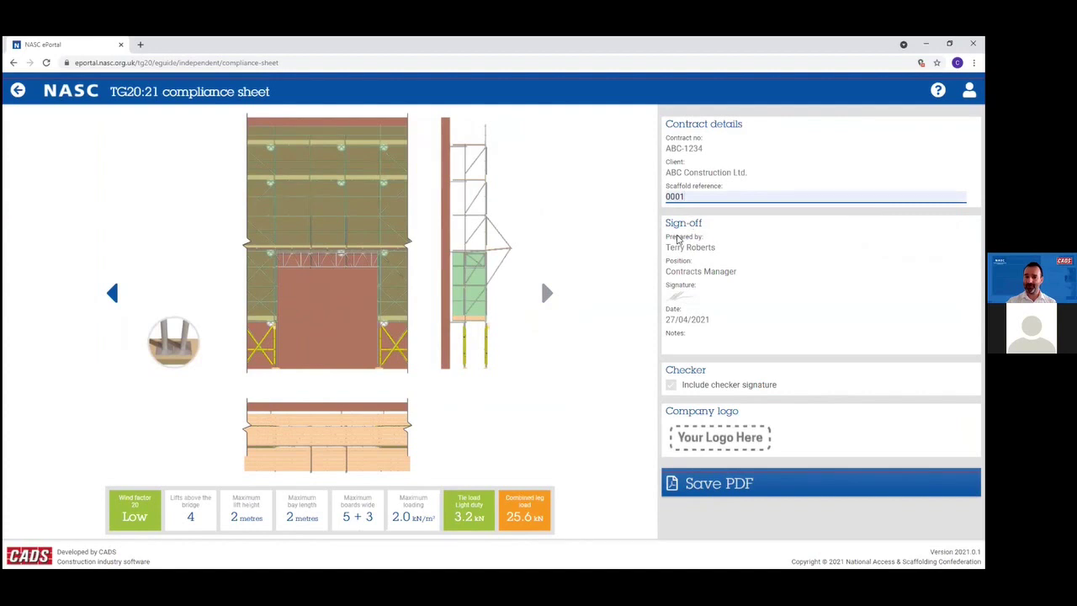
pyautogui.click(685, 302)
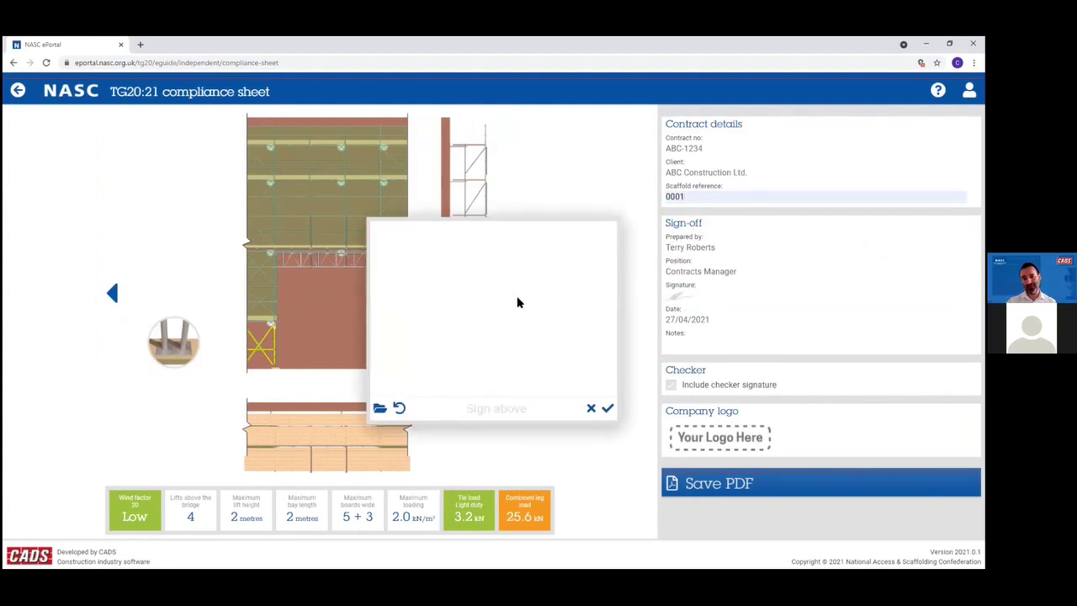
pyautogui.click(591, 408)
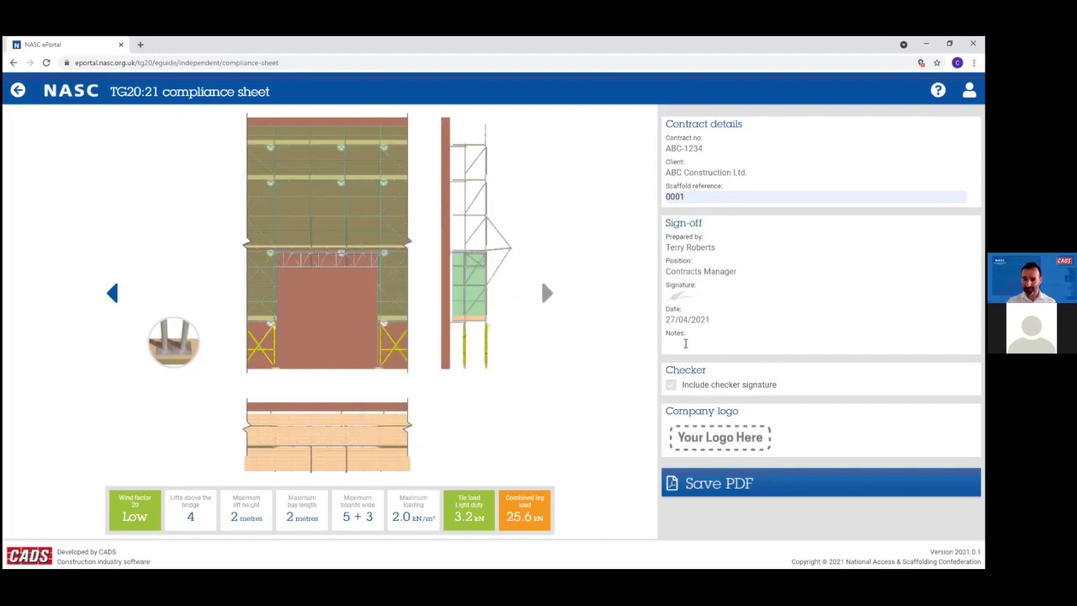
pyautogui.click(685, 344)
pyautogui.click(699, 364)
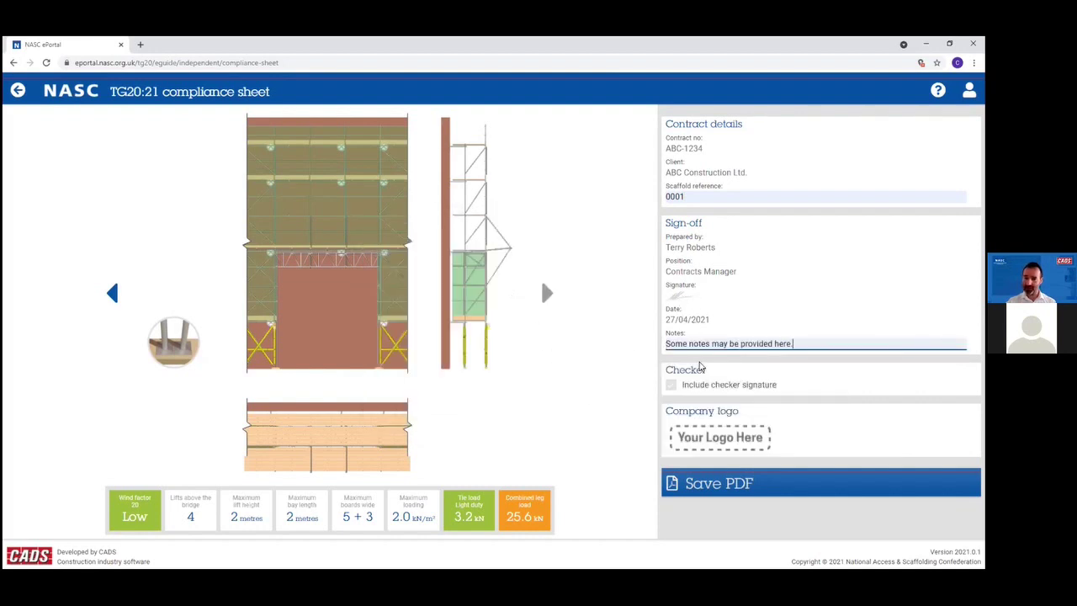
pyautogui.click(734, 513)
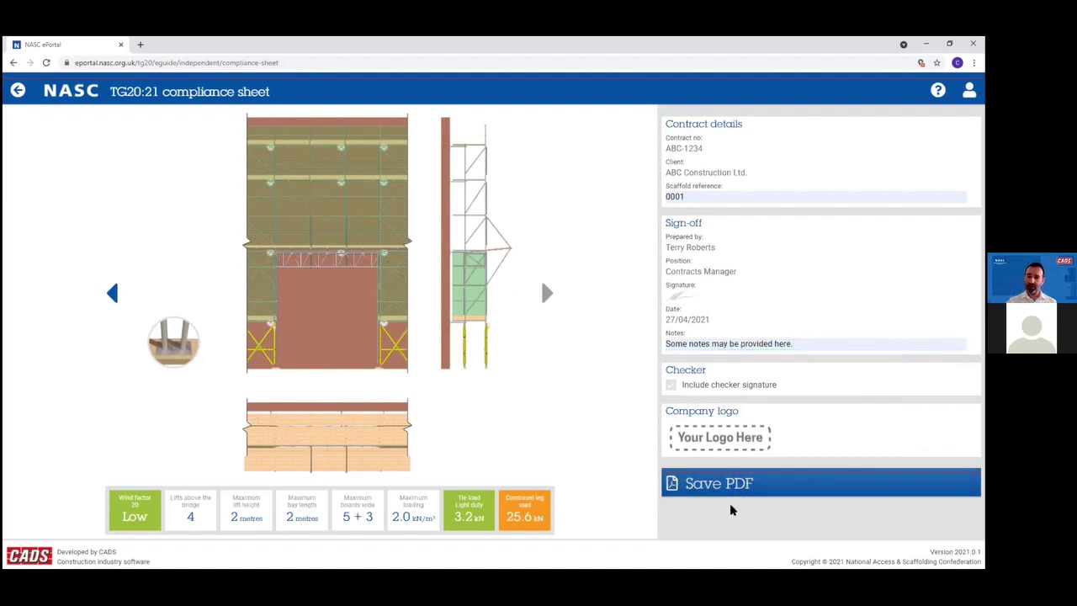
# Step: Include the checker signature in the TG20:21 compliance sheet and save the sheet as a PDF
pyautogui.click(713, 384)
pyautogui.scroll(-1, 724, 378)
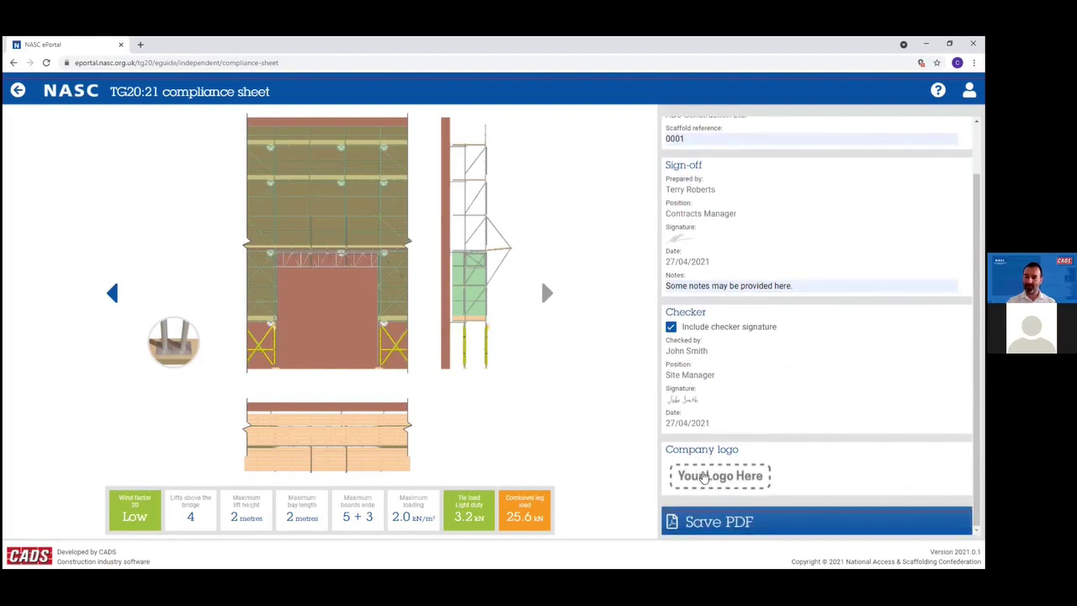
pyautogui.click(724, 524)
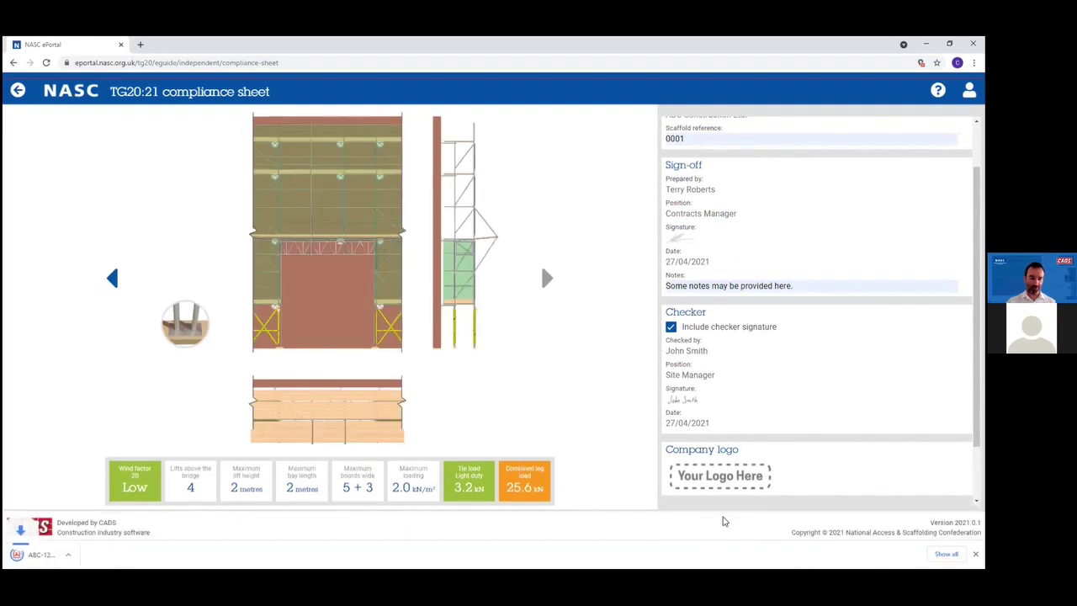
# Step: Open the saved independent scaffolding PDF and review the main scaffold and bridge compliance sheet pages
pyautogui.click(56, 555)
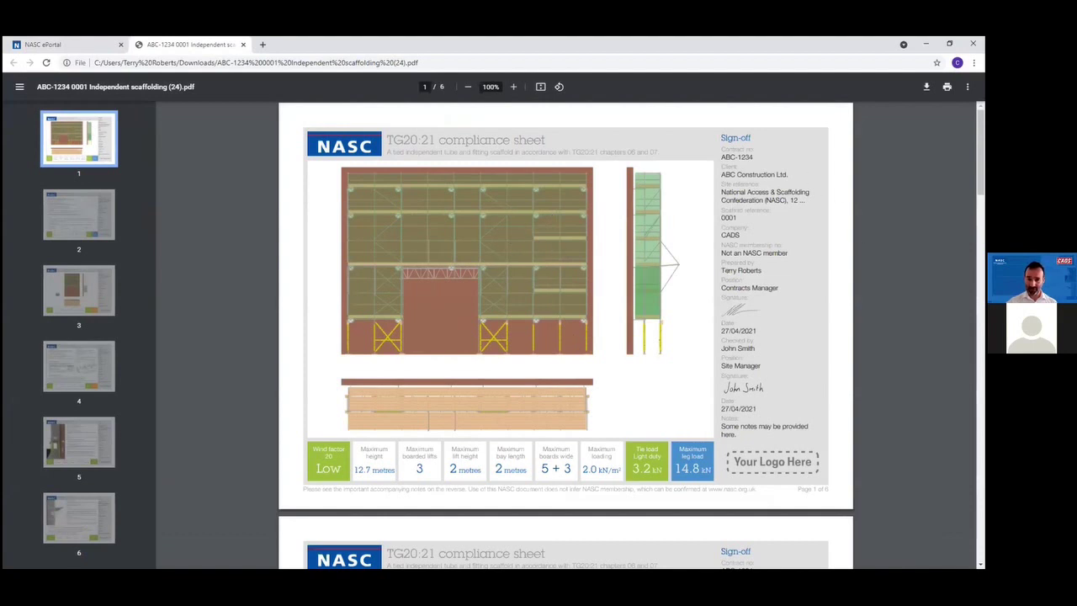
pyautogui.scroll(-5, 565, 336)
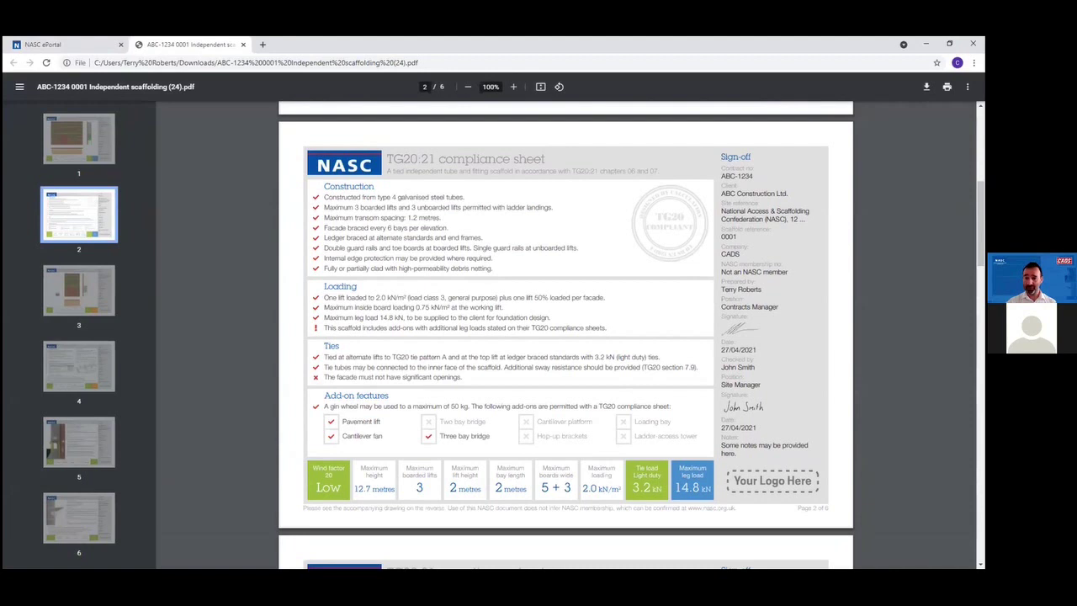
pyautogui.moveTo(981, 223); pyautogui.dragTo(981, 281)
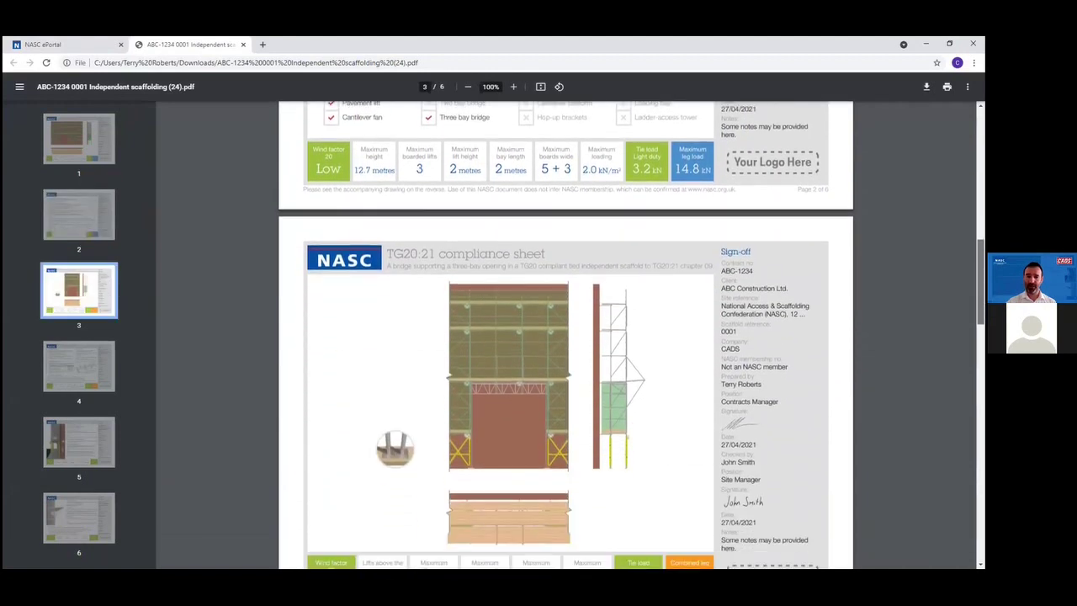
pyautogui.scroll(-3, 685, 458)
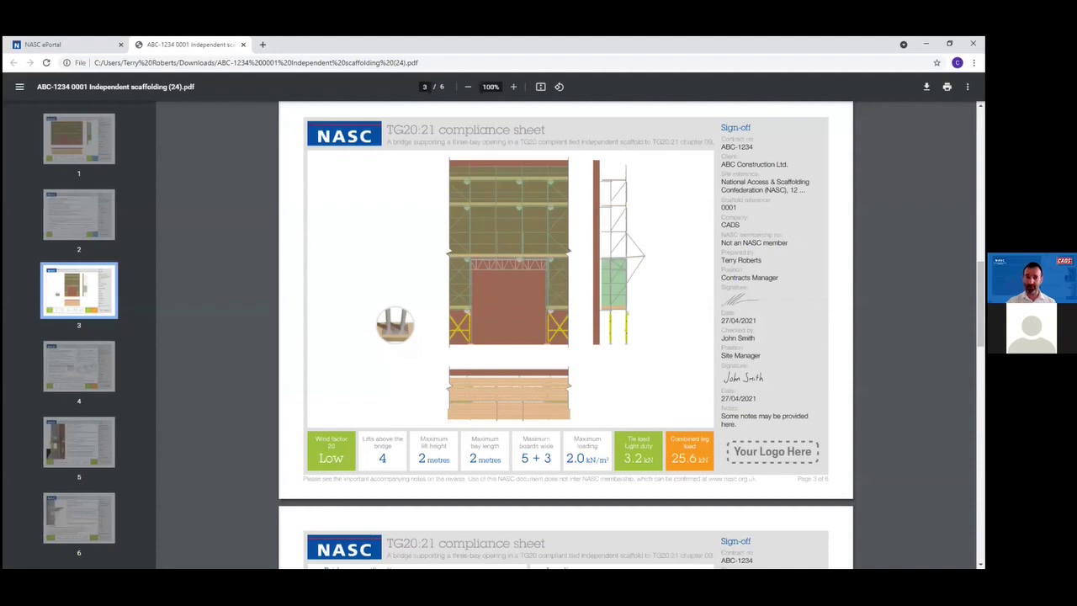
pyautogui.scroll(-1, 425, 263)
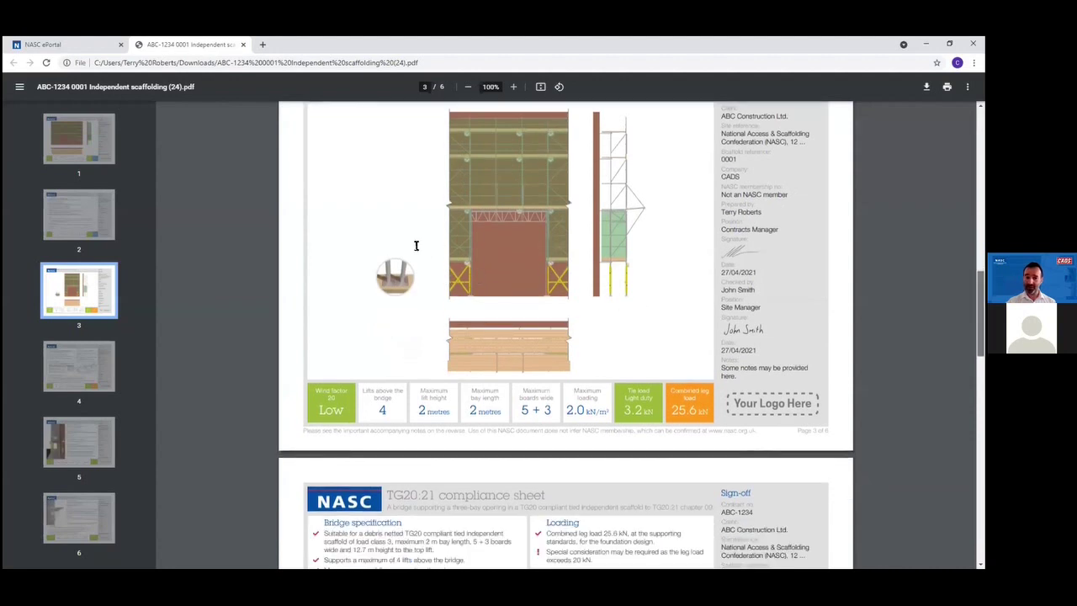
pyautogui.scroll(-3, 541, 276)
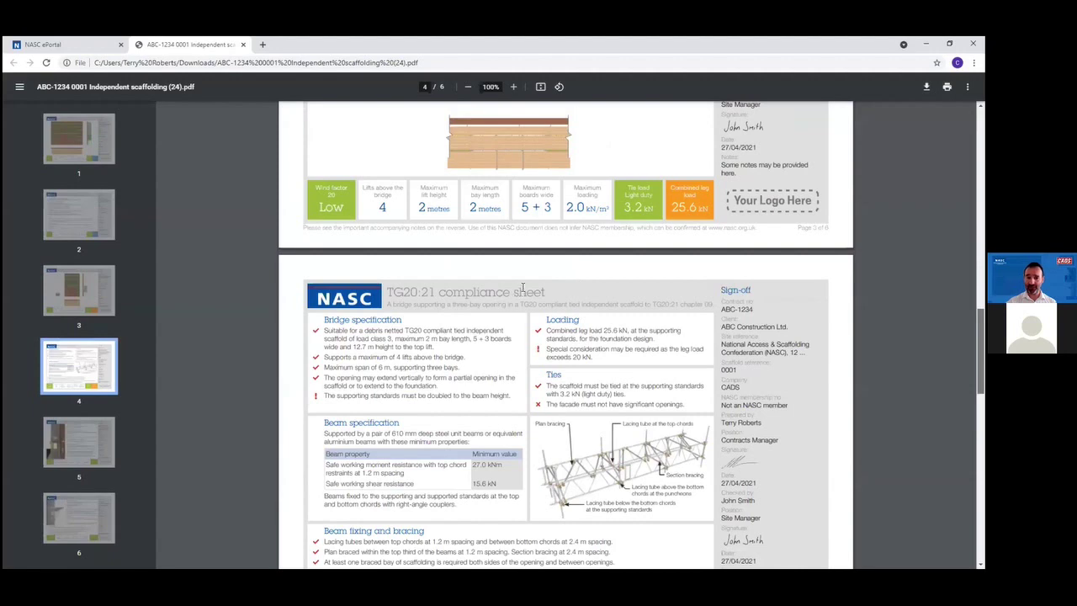
pyautogui.scroll(-2, 523, 287)
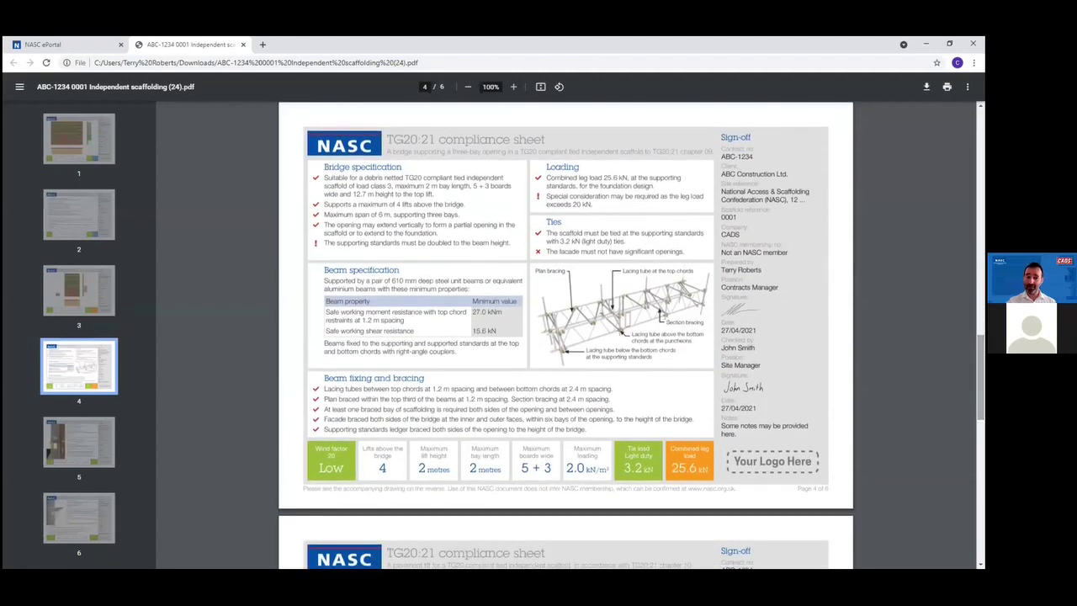
# Step: Review the pavement lift and cantilever fan pages of the compliance sheet, and close the PDF
pyautogui.scroll(-5, 566, 337)
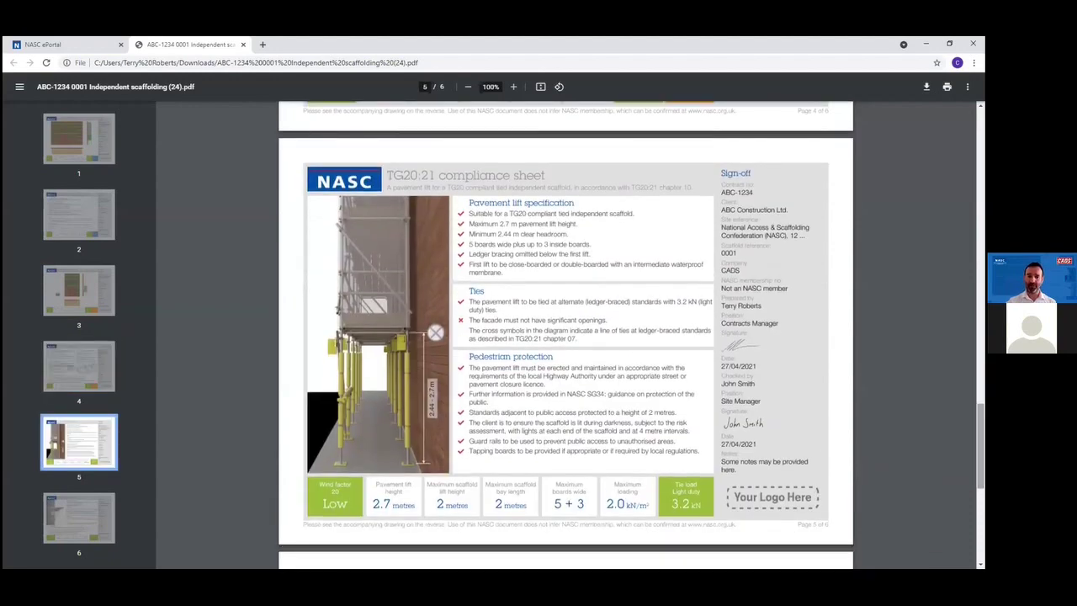
pyautogui.scroll(-3, 566, 337)
pyautogui.scroll(-1, 698, 217)
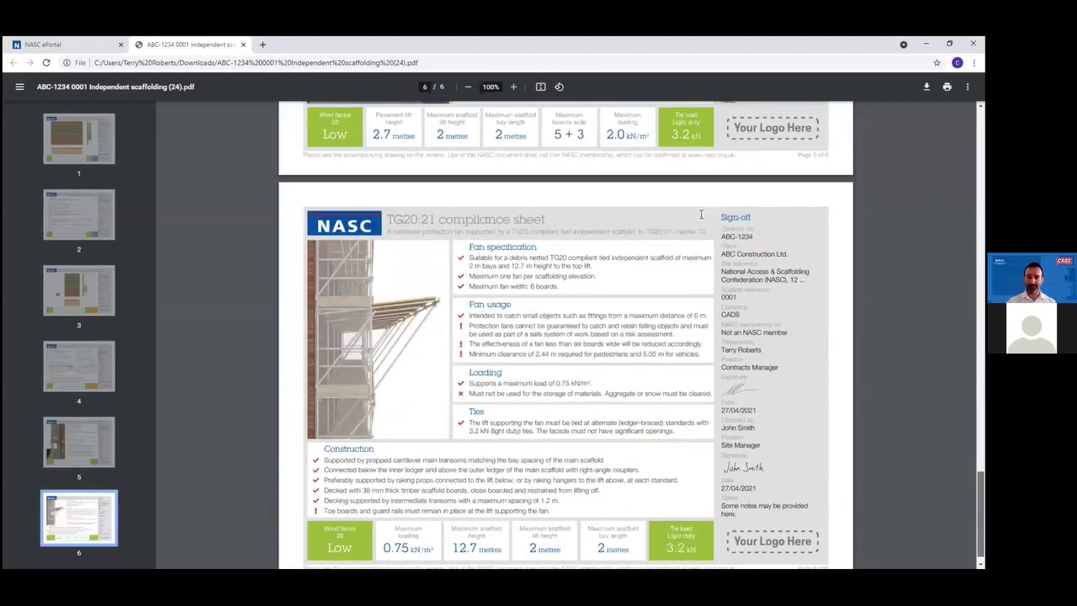
pyautogui.scroll(-1, 701, 215)
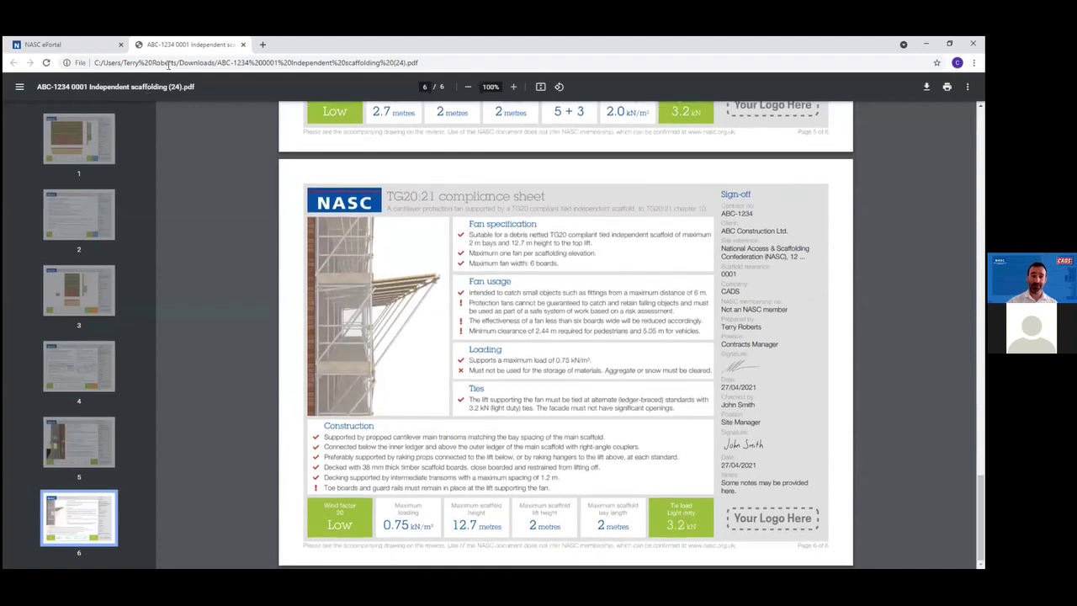
pyautogui.click(242, 45)
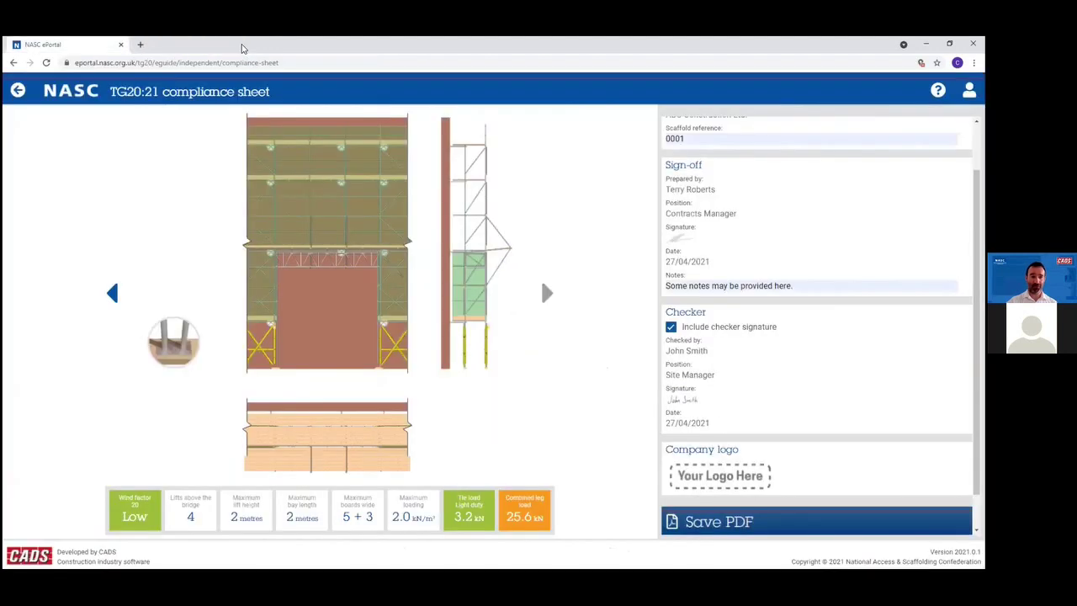
# Step: Start a new internal birdcage scaffold in the TG20:21 eGuide with a Light duty working load and a 6 metre height
pyautogui.click(78, 91)
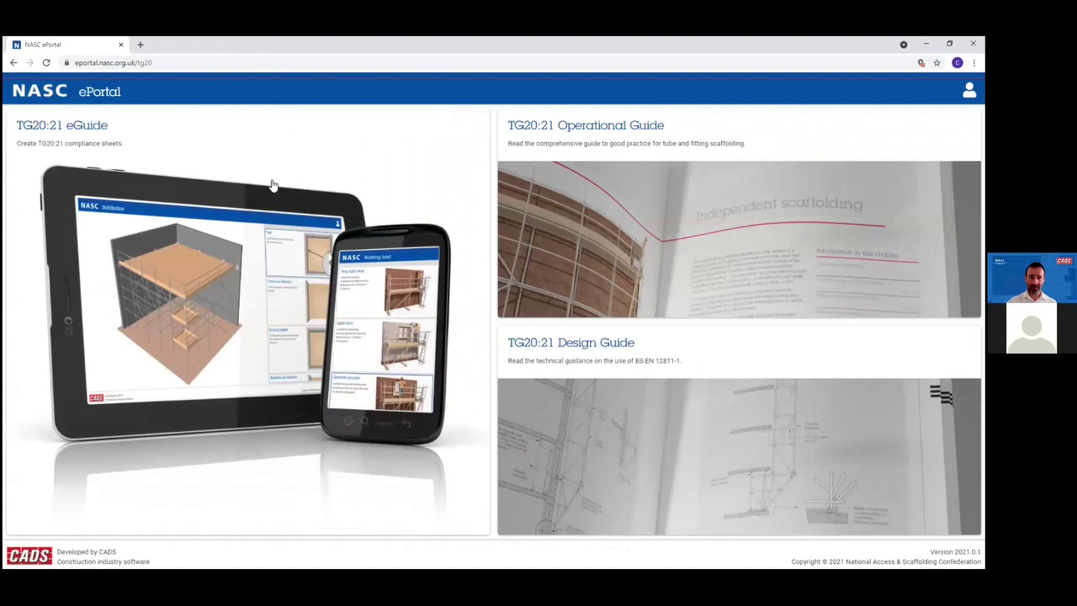
pyautogui.click(286, 235)
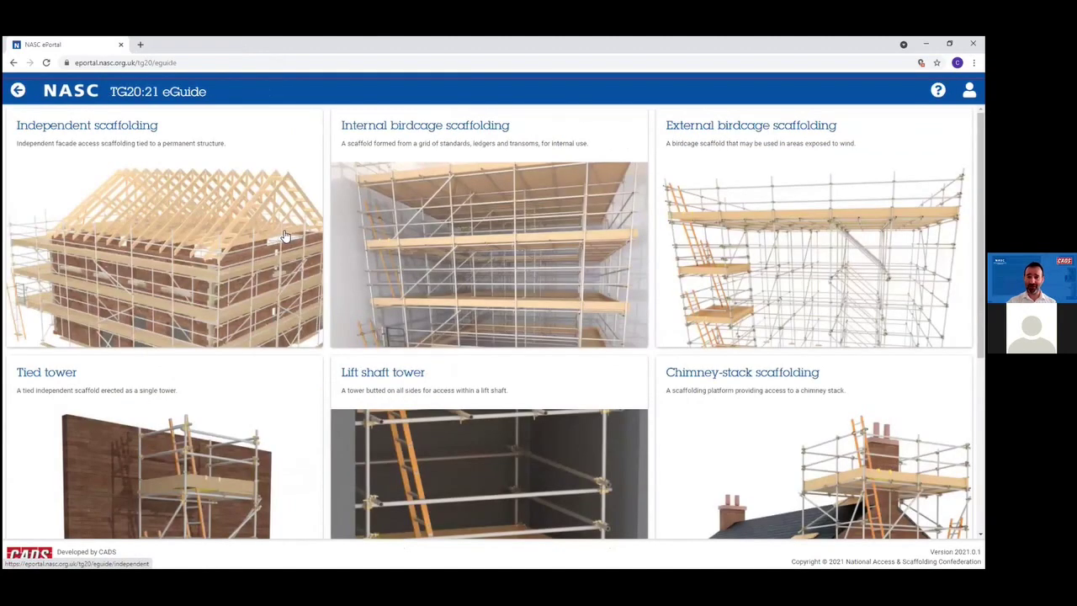
pyautogui.click(534, 260)
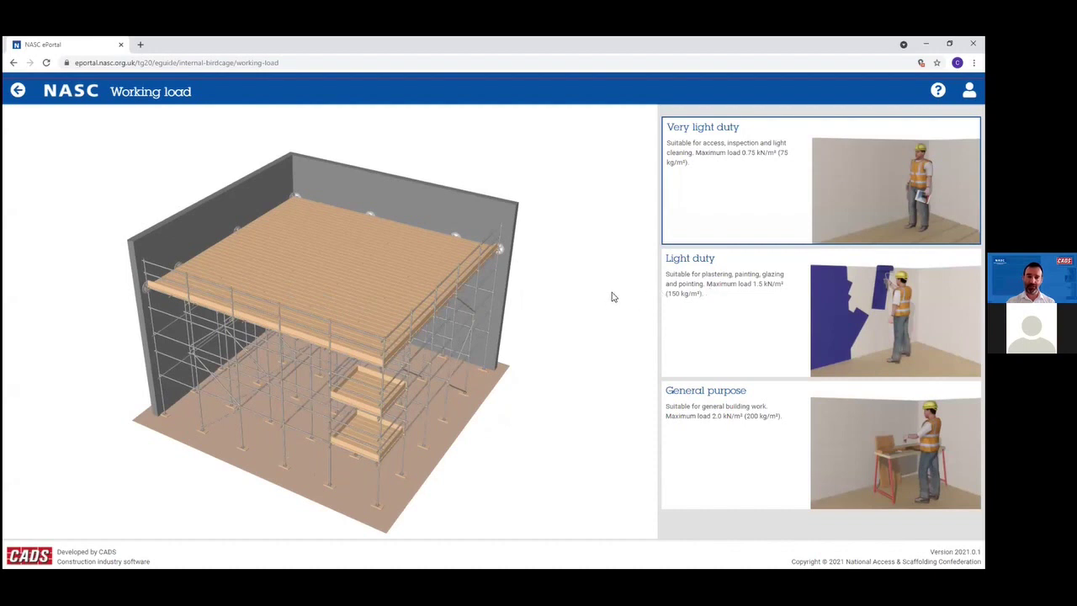
pyautogui.click(812, 176)
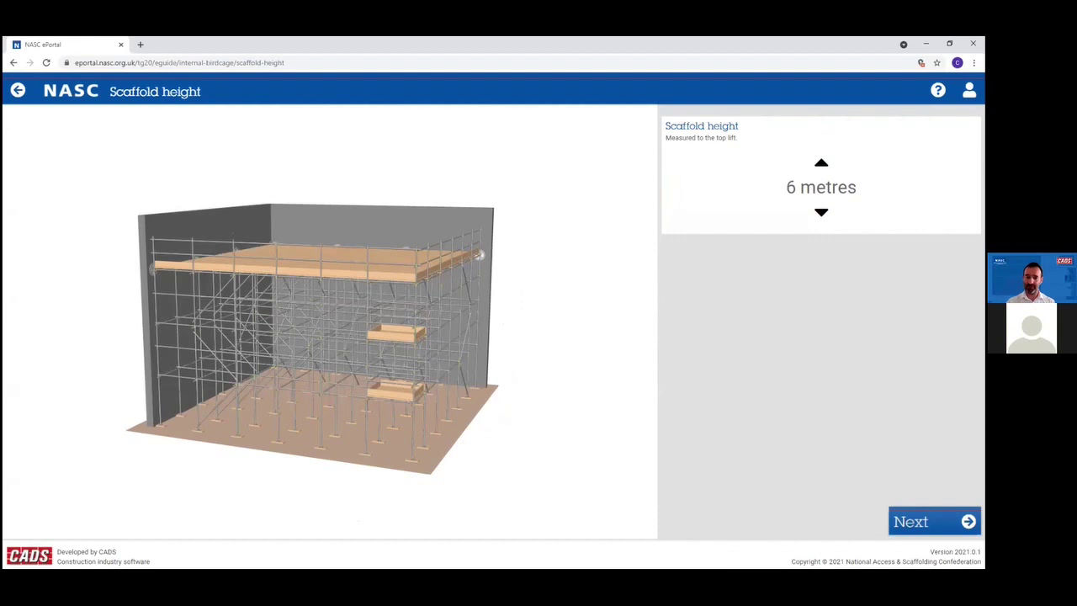
pyautogui.click(870, 473)
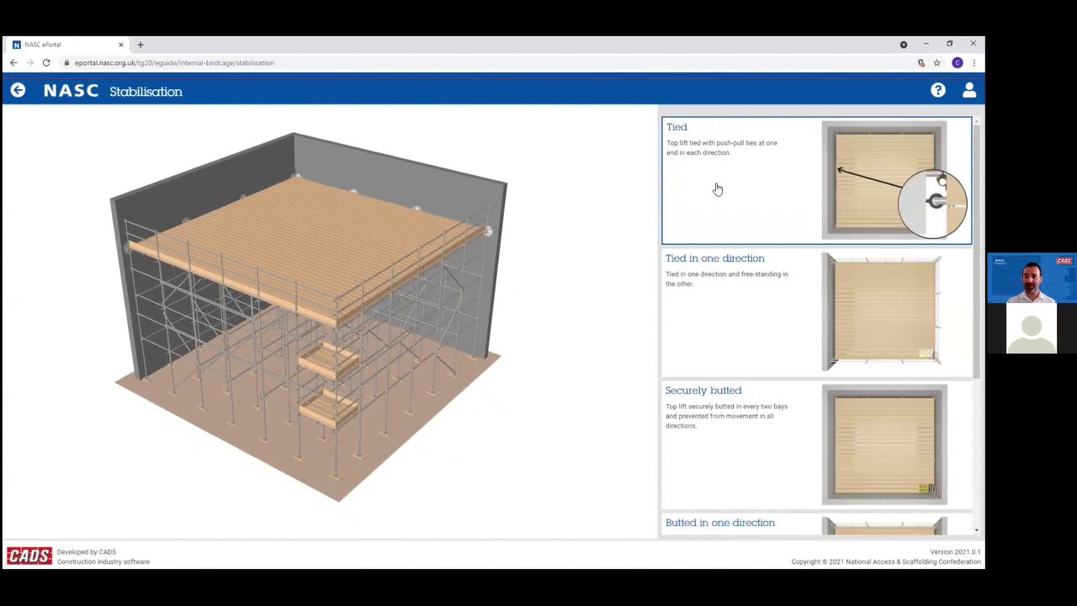
# Step: Compare the stabilisation options and set the birdcage as tied in one direction and free-standing along its width
pyautogui.scroll(-2, 715, 244)
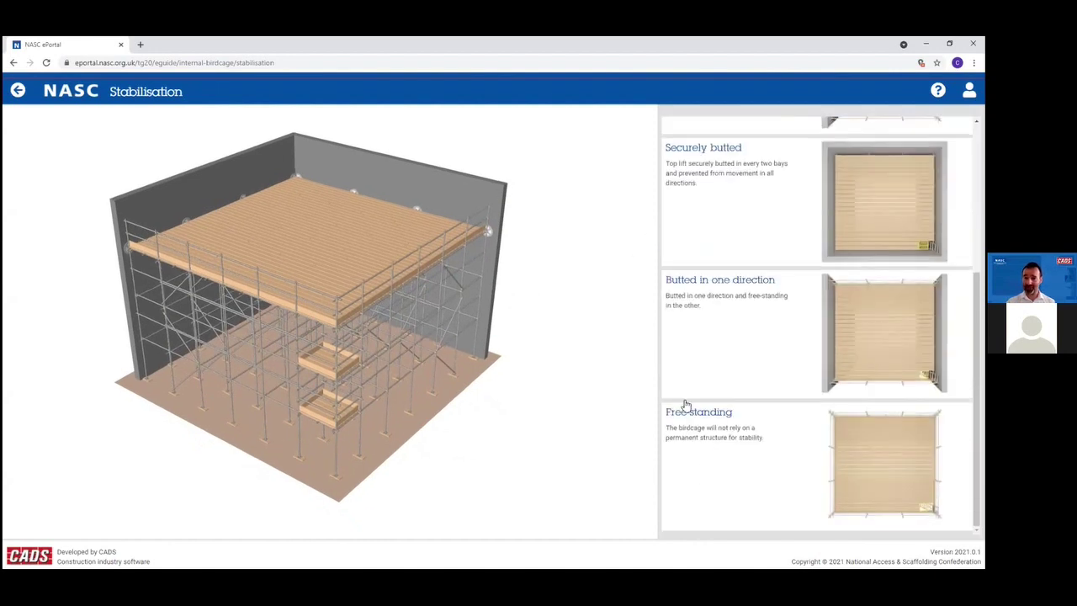
pyautogui.scroll(-1, 686, 407)
pyautogui.scroll(3, 690, 395)
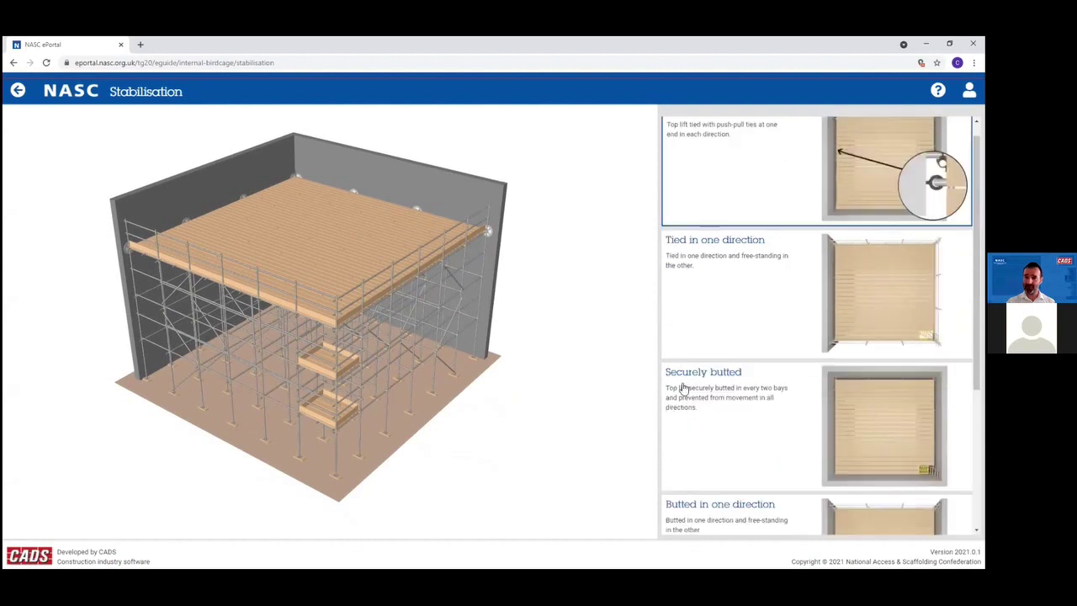
pyautogui.scroll(1, 699, 308)
pyautogui.click(701, 310)
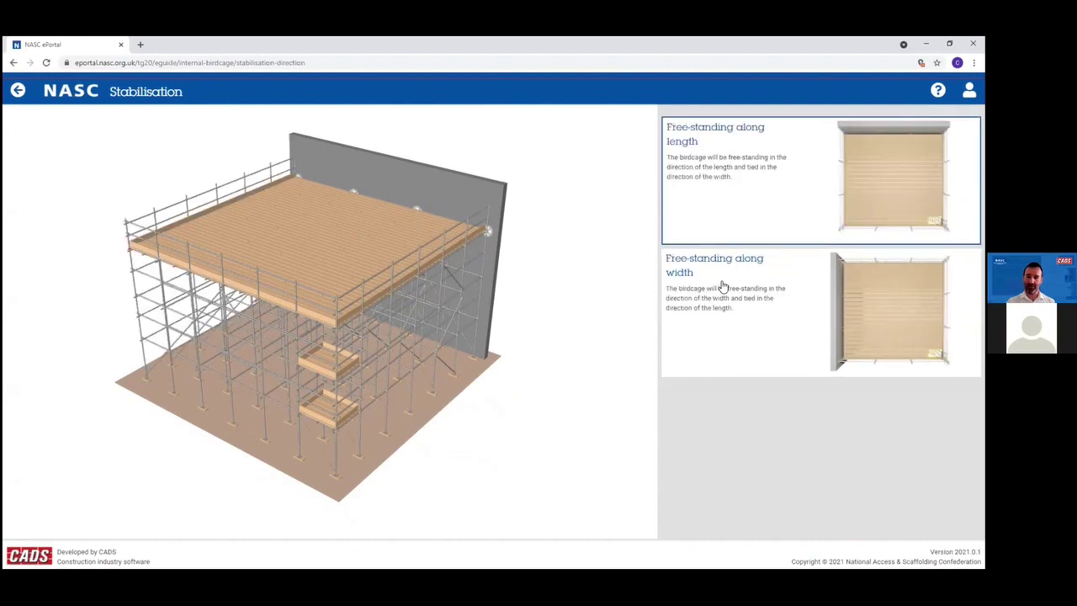
pyautogui.click(723, 286)
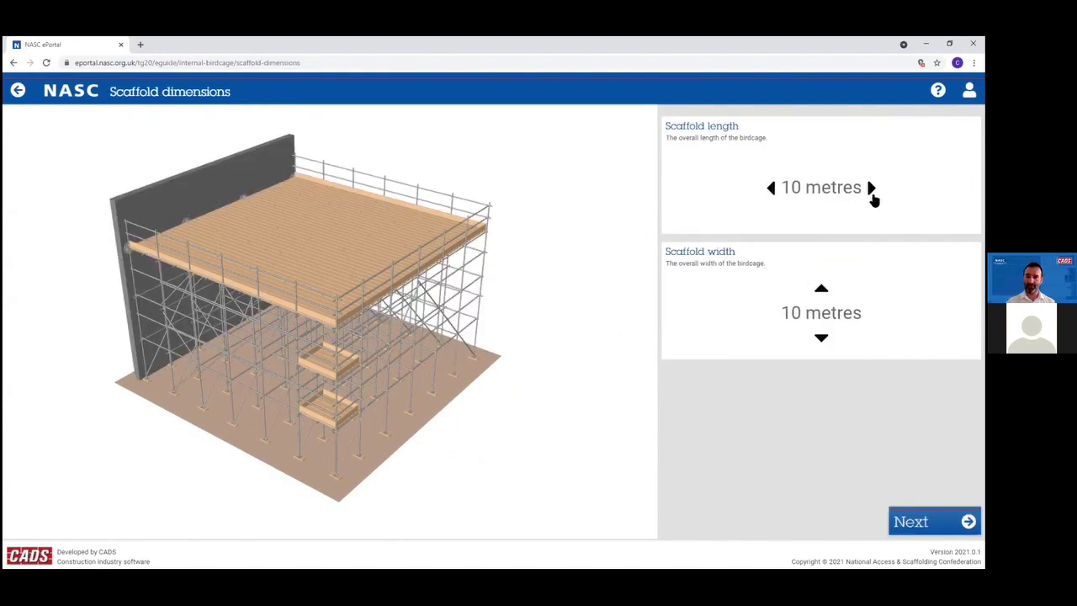
# Step: Set the birdcage's overall length to 16 metres, keep the width at 10 metres and continue to the boarded lifts
pyautogui.click(872, 188)
pyautogui.click(871, 188)
pyautogui.click(872, 187)
pyautogui.click(872, 188)
pyautogui.click(872, 187)
pyautogui.click(871, 187)
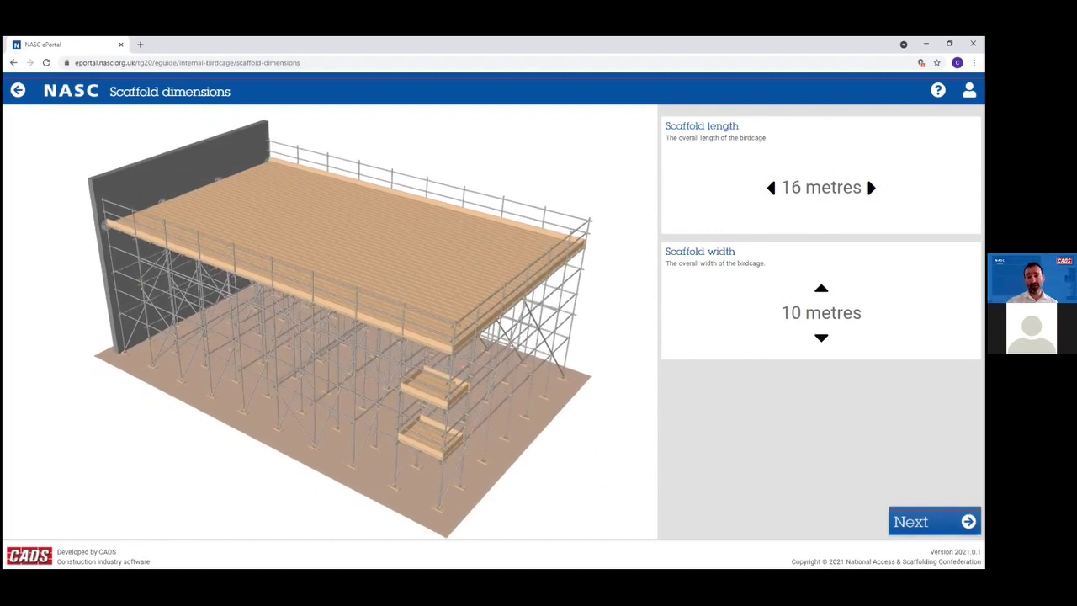
pyautogui.press('Return')
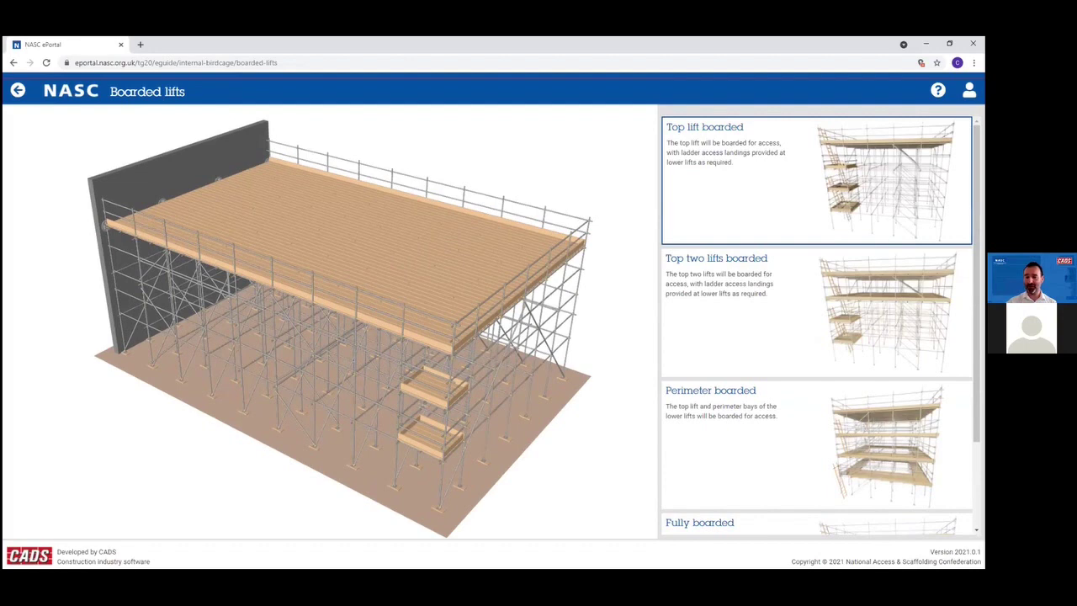
# Step: Choose perimeter boarded lifts with a perimeter width of 5 boards and Type 4 galvanised steel tubes
pyautogui.scroll(-1, 818, 325)
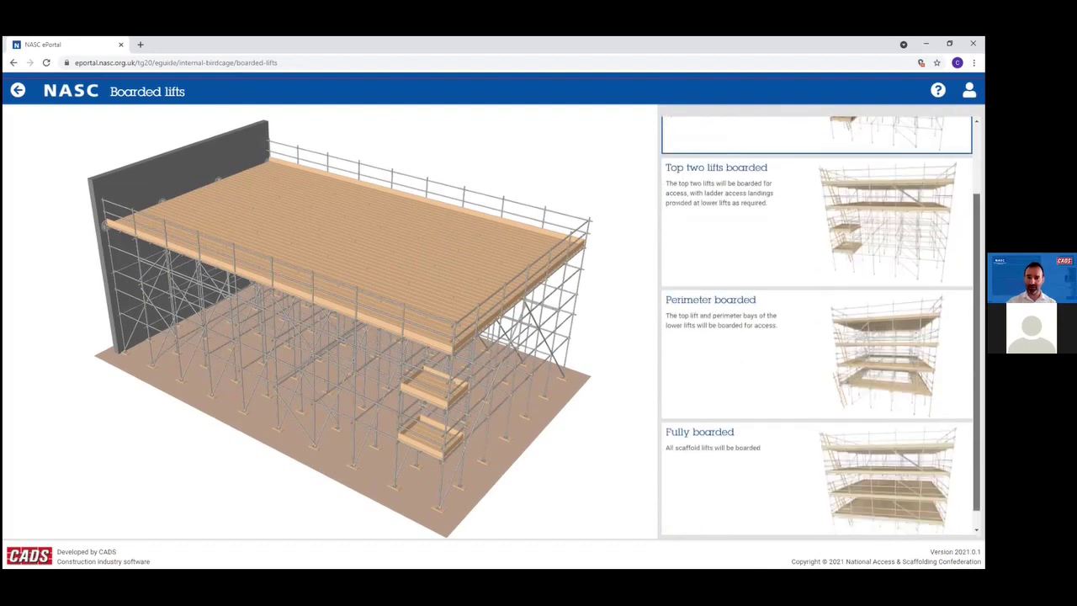
pyautogui.scroll(-1, 821, 326)
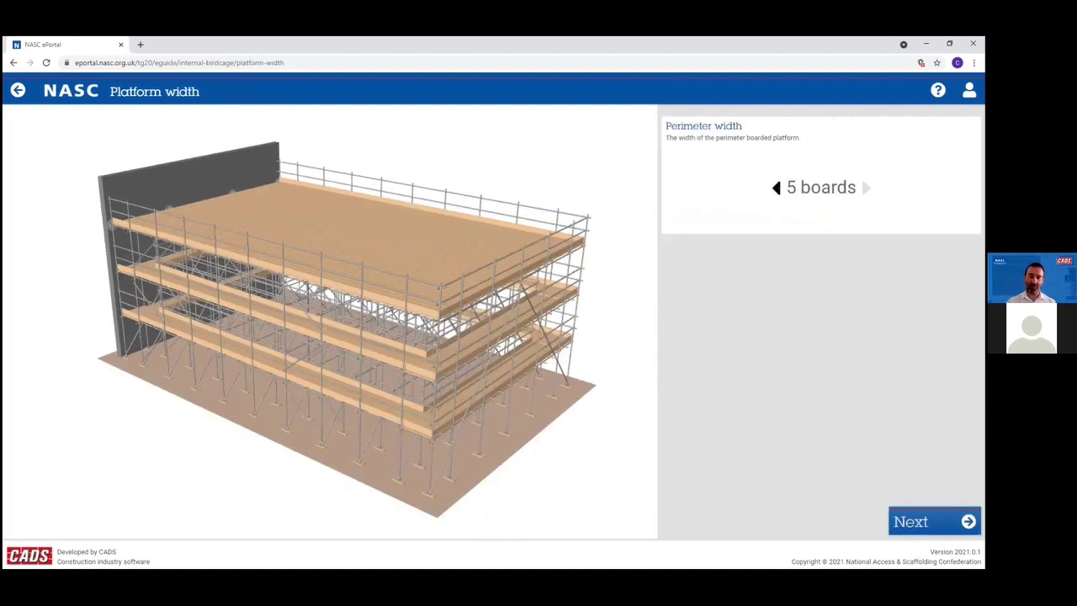
pyautogui.click(819, 200)
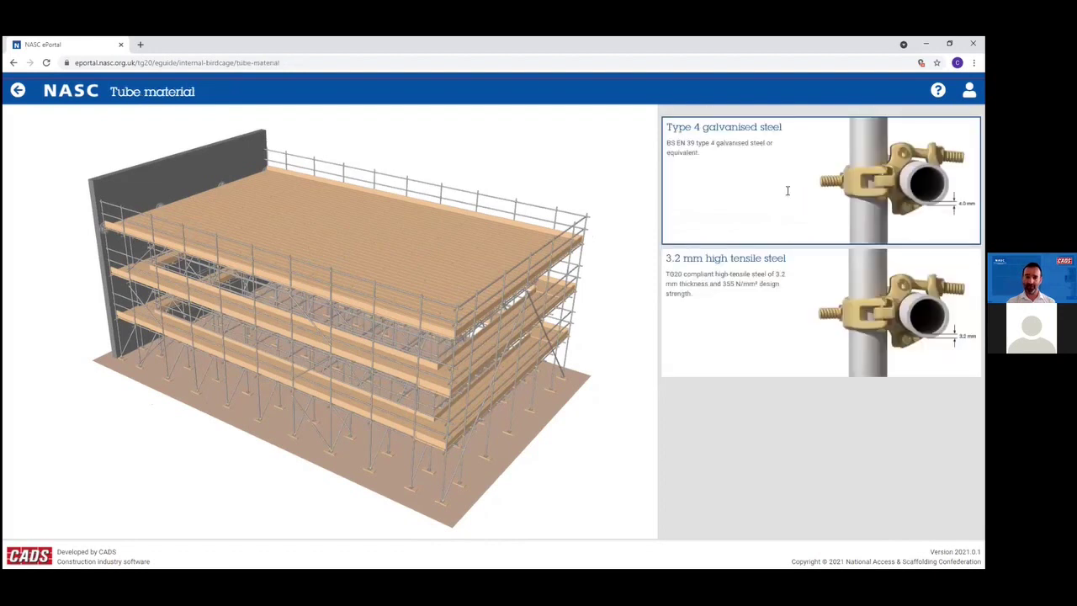
pyautogui.click(787, 190)
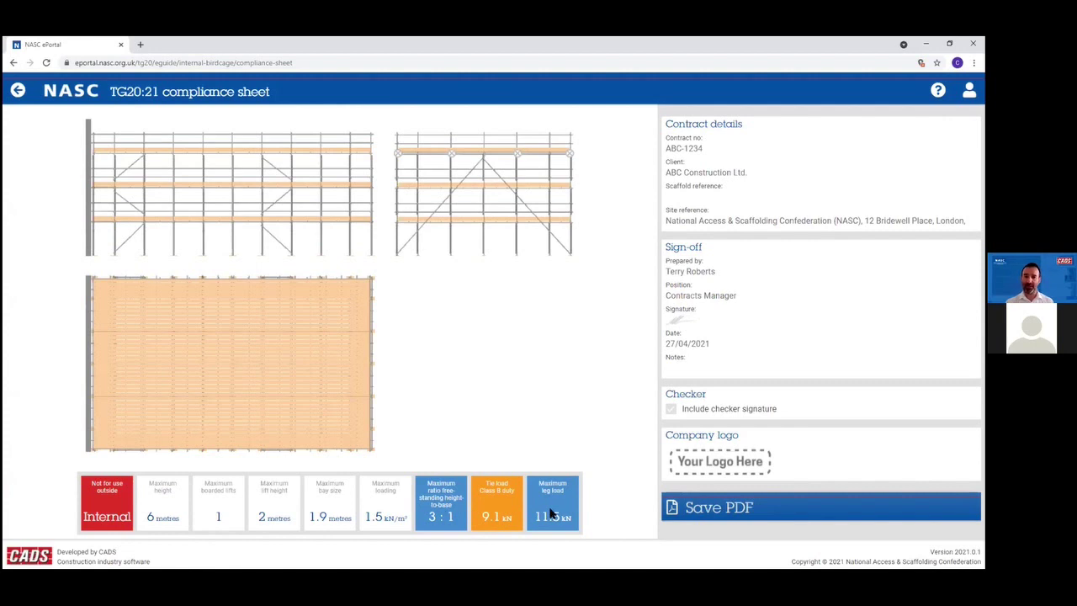
# Step: Complete the birdcage sheet with scaffold reference 0001, the checker signature and the notes "Some notes may be provided here."
pyautogui.click(690, 198)
pyautogui.click(691, 215)
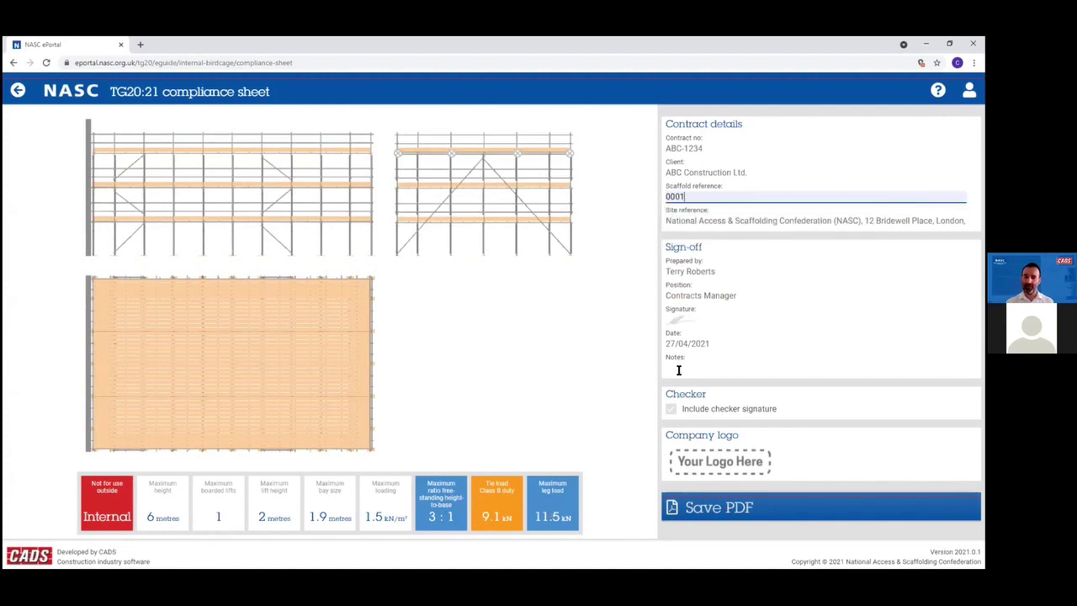
pyautogui.click(676, 410)
pyautogui.click(686, 368)
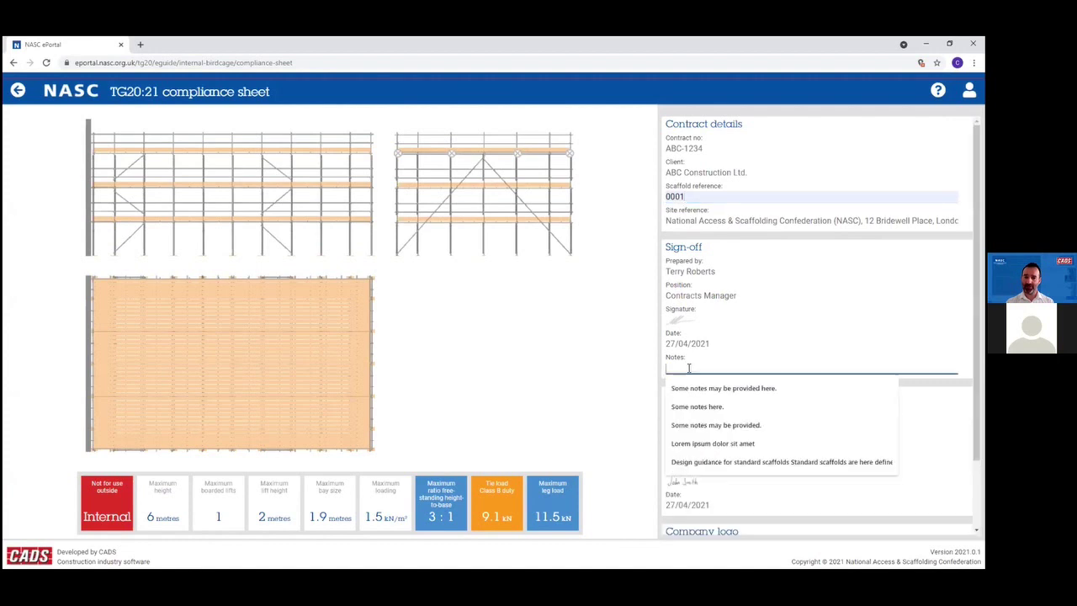
pyautogui.click(694, 388)
# Step: Save the internal birdcage compliance sheet as a PDF and open the downloaded file
pyautogui.scroll(-1, 816, 328)
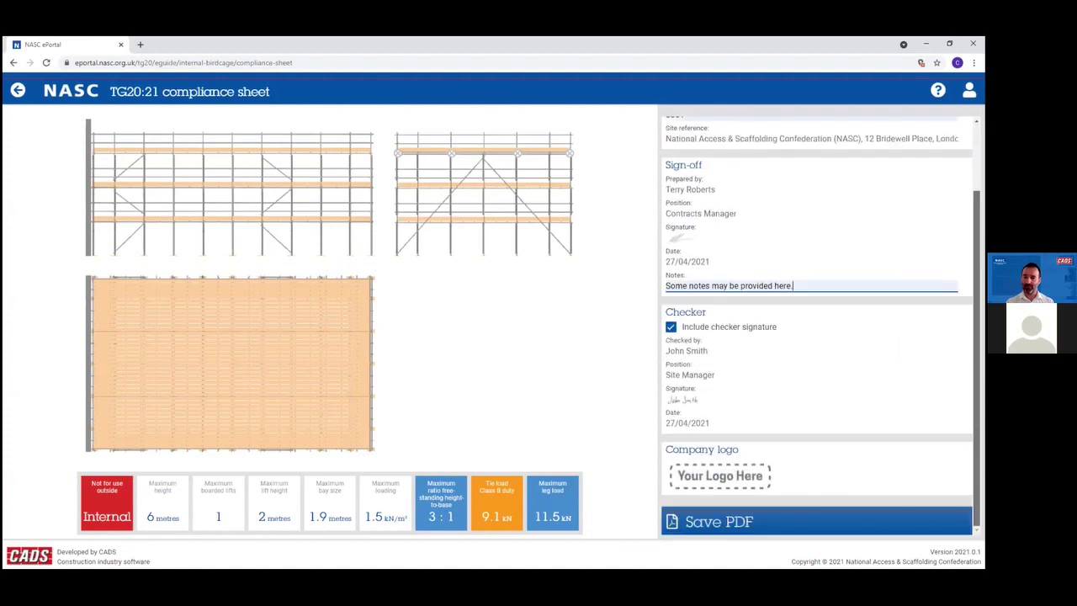
pyautogui.click(698, 525)
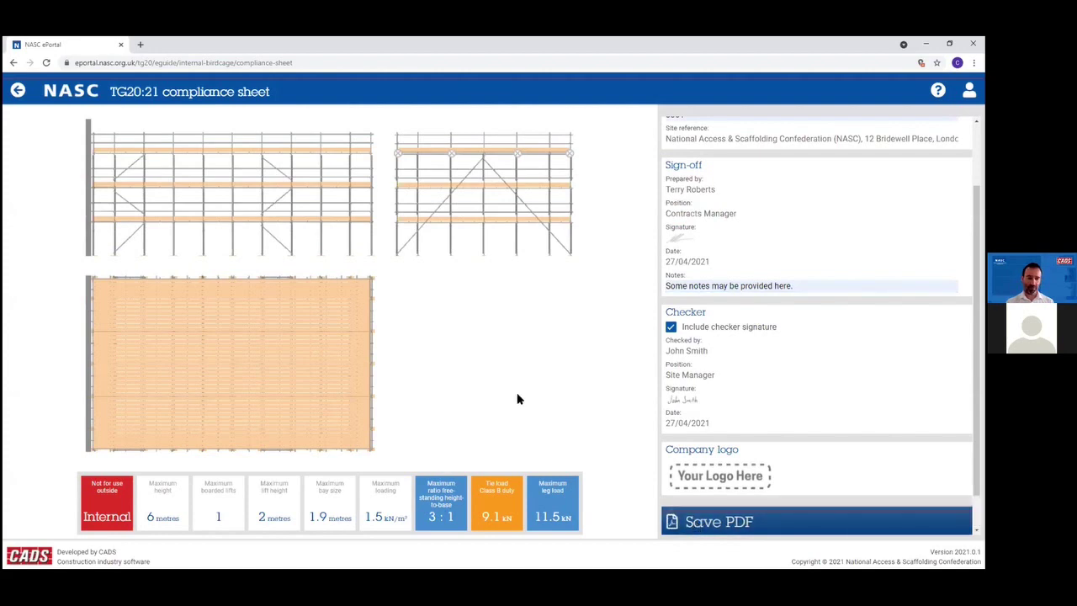
pyautogui.click(52, 555)
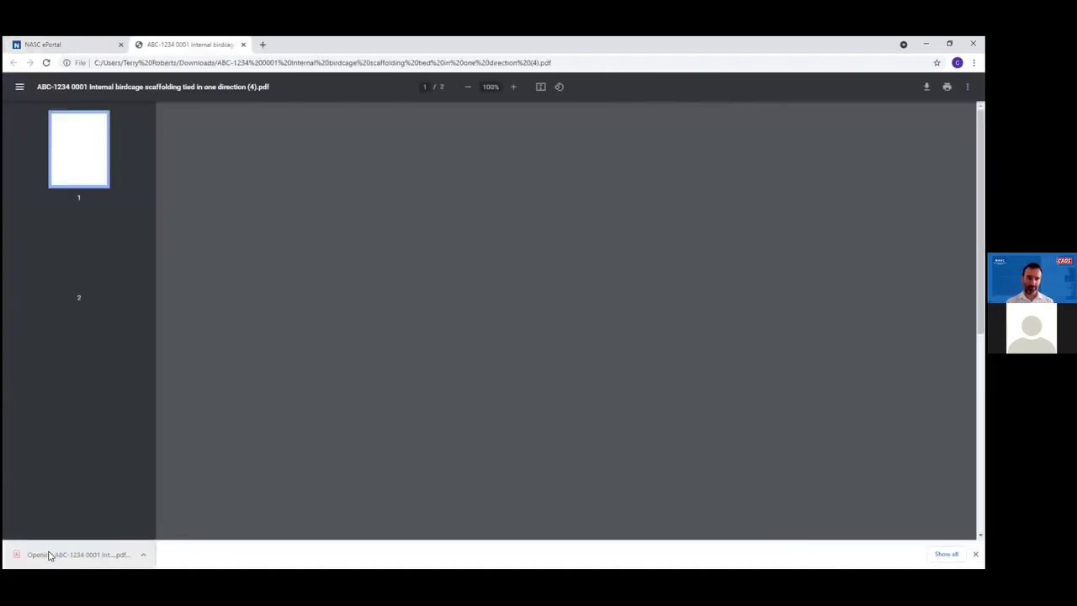